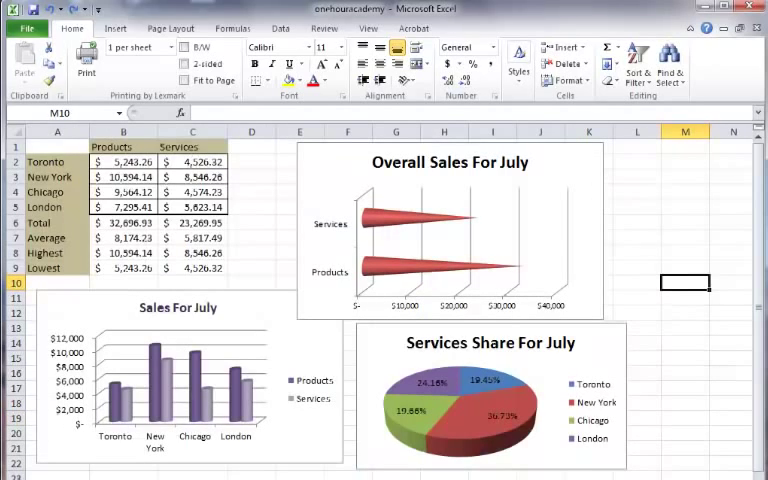
Inspect the three existing charts by selecting each in turn
click(375, 363)
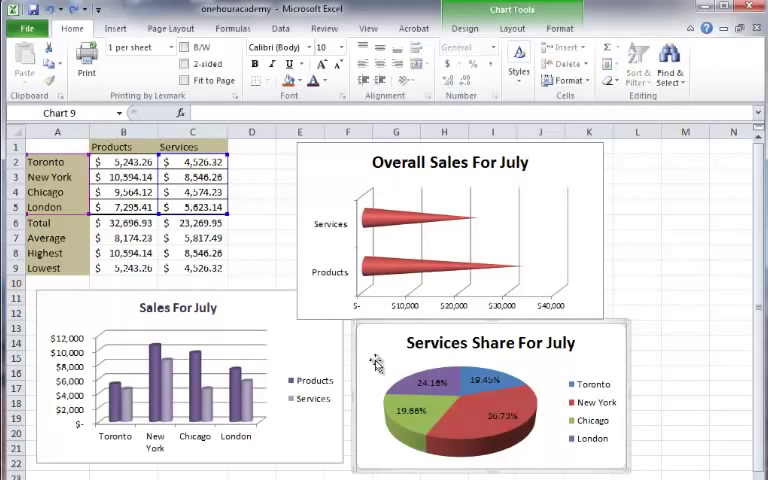
click(296, 350)
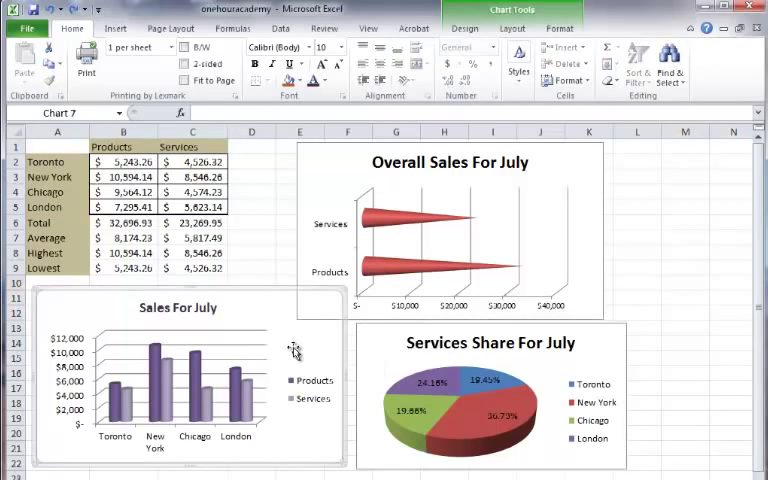
click(314, 196)
click(263, 209)
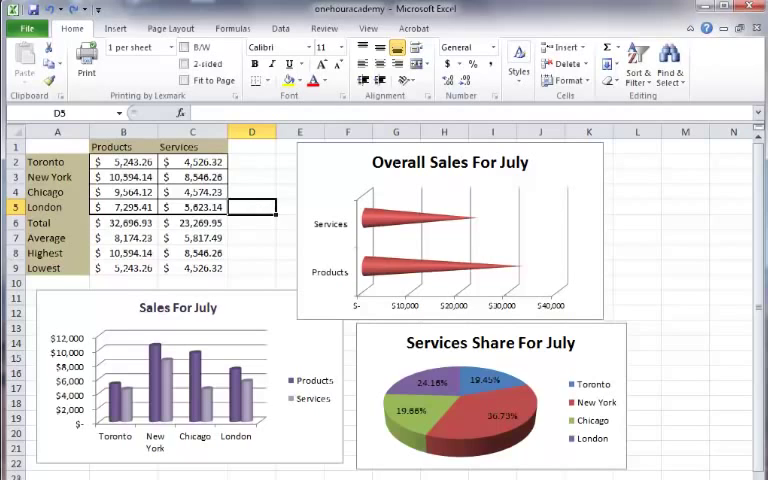
Delete the Sales For July, Overall Sales For July and Services Share charts
click(92, 299)
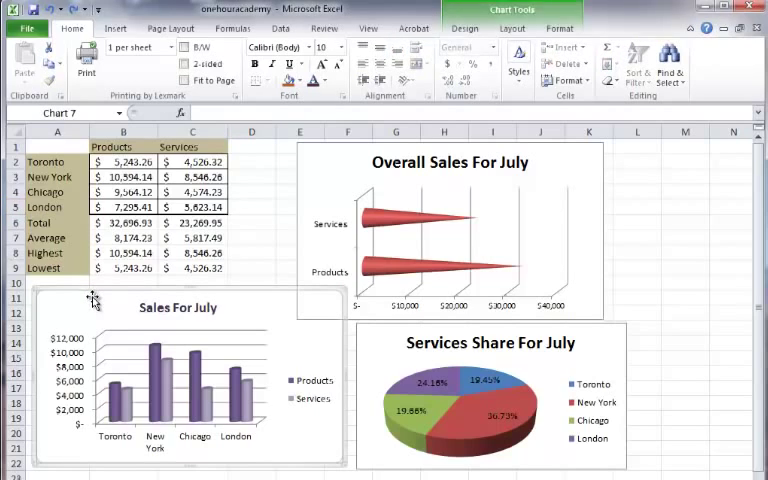
key(Delete)
click(316, 155)
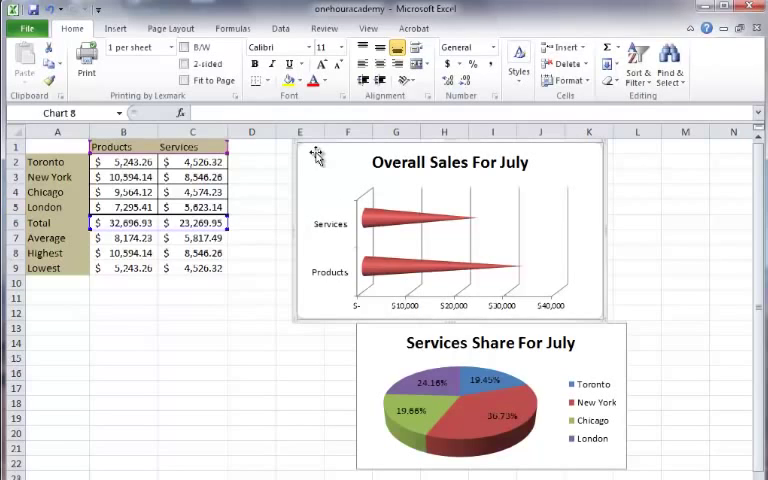
key(Delete)
click(366, 335)
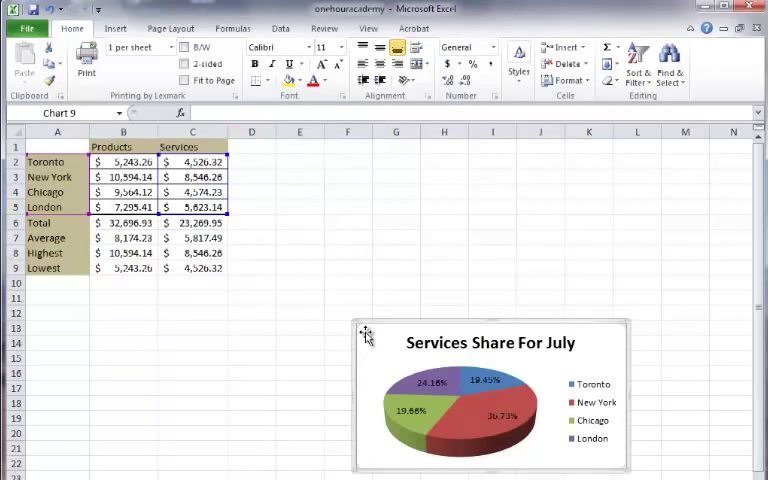
key(Delete)
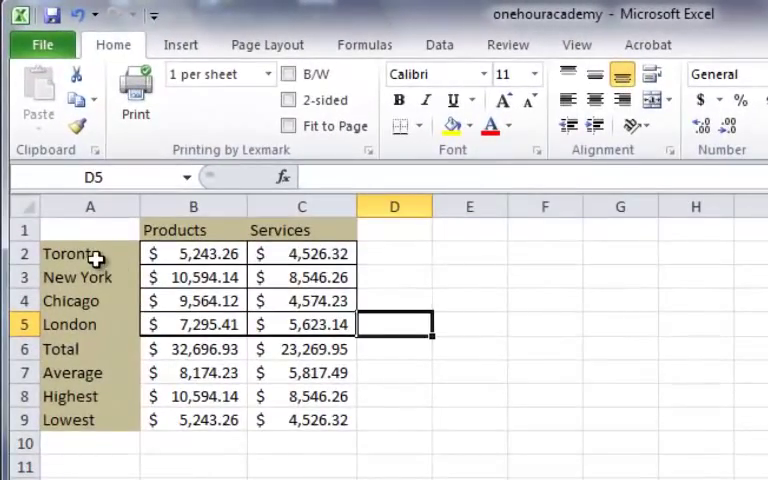
Insert a Clustered Cylinder column chart from the selected cities with Products and Services figures
mouse_move(75, 253)
mouse_down()
mouse_move(229, 326)
mouse_move(292, 324)
mouse_up()
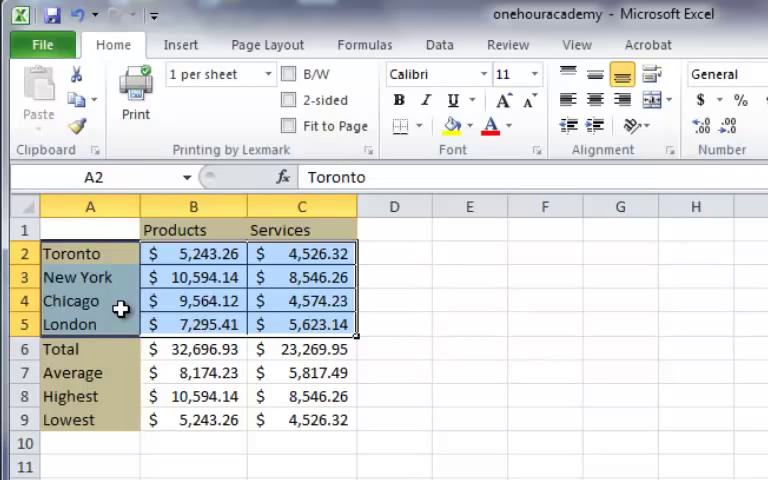
click(174, 52)
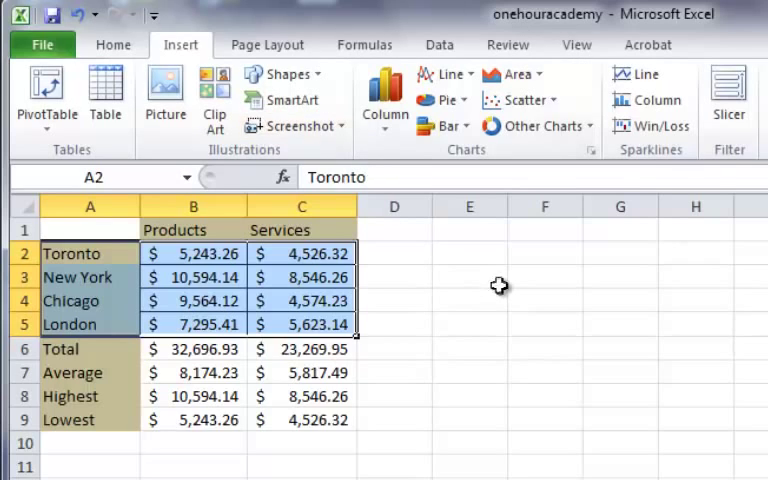
click(396, 106)
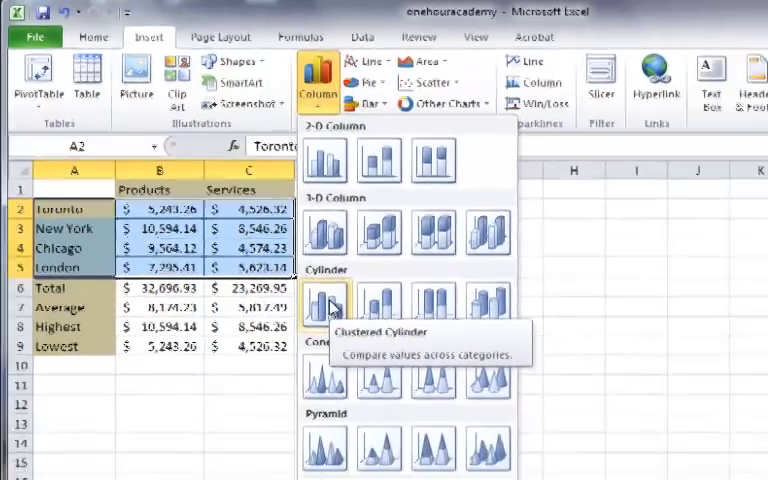
click(330, 305)
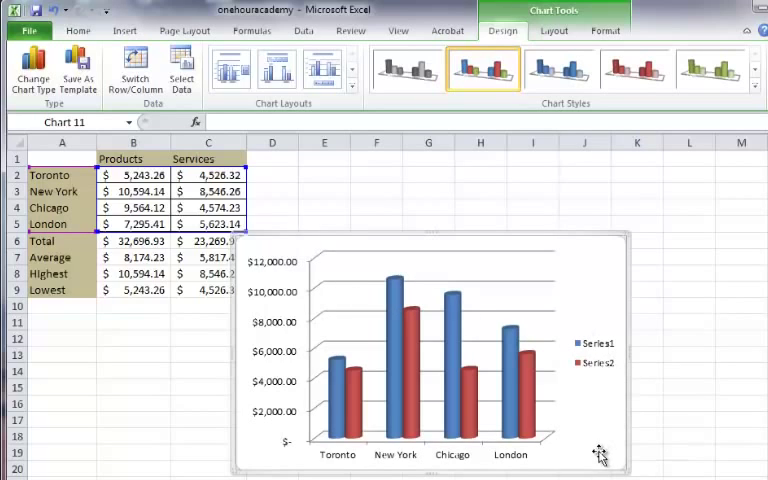
Resize the cylinder chart smaller by its lower-right handle, then back out slightly
drag(622, 467, 517, 385)
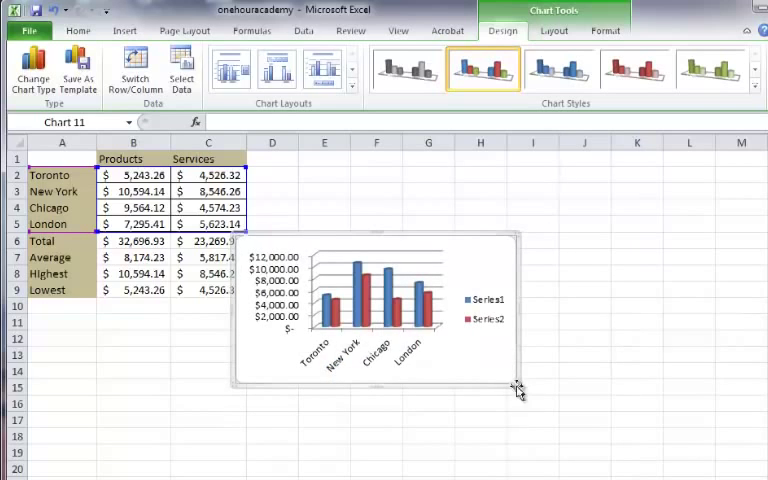
drag(518, 390, 560, 440)
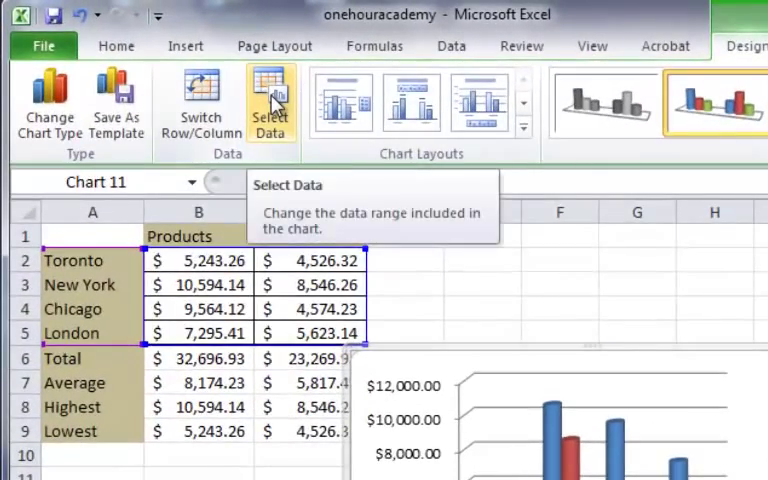
In Select Data Source, rename Series1 to Products
click(276, 95)
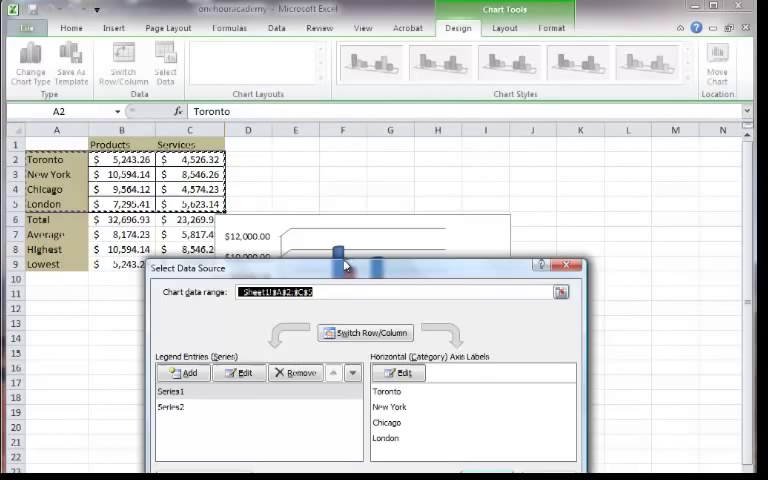
drag(345, 266, 352, 214)
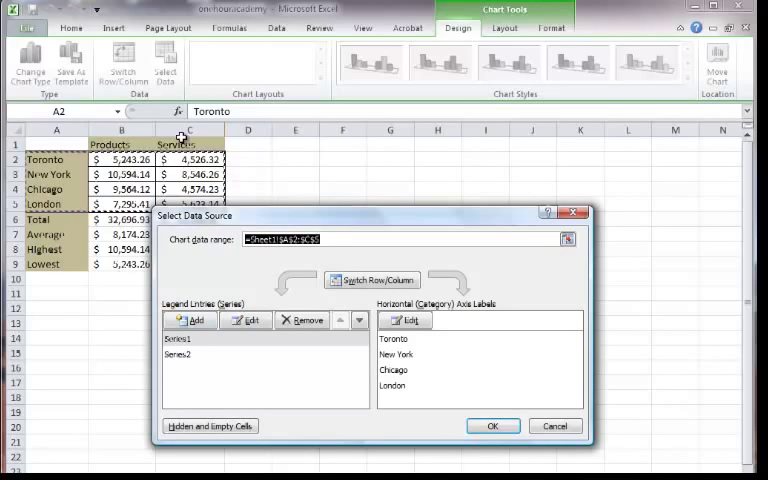
click(180, 341)
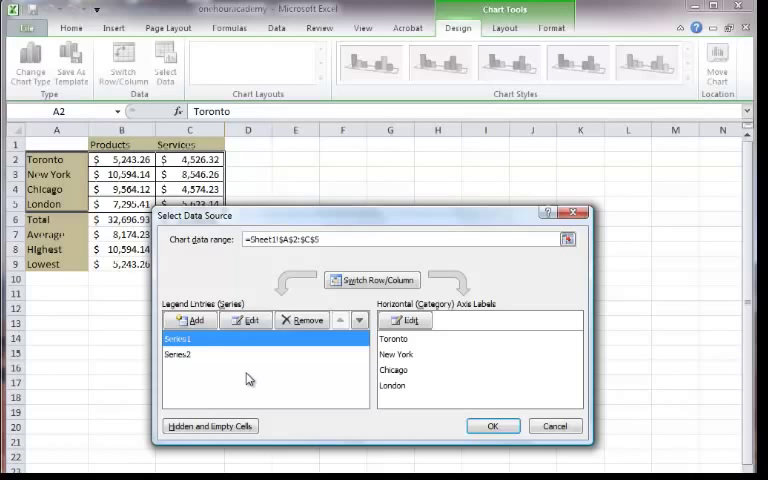
click(245, 321)
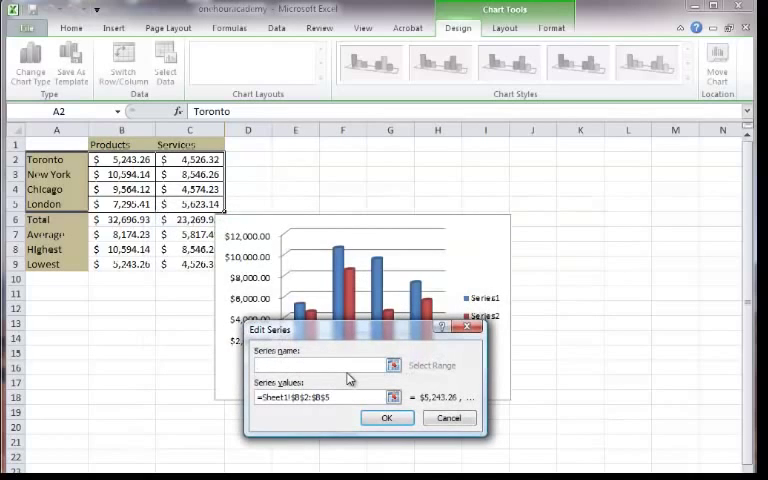
text(Pro)
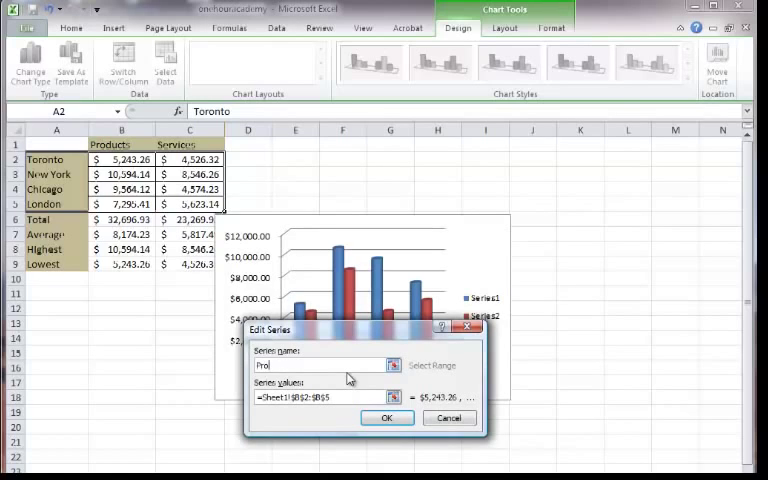
text(ductss)
click(390, 420)
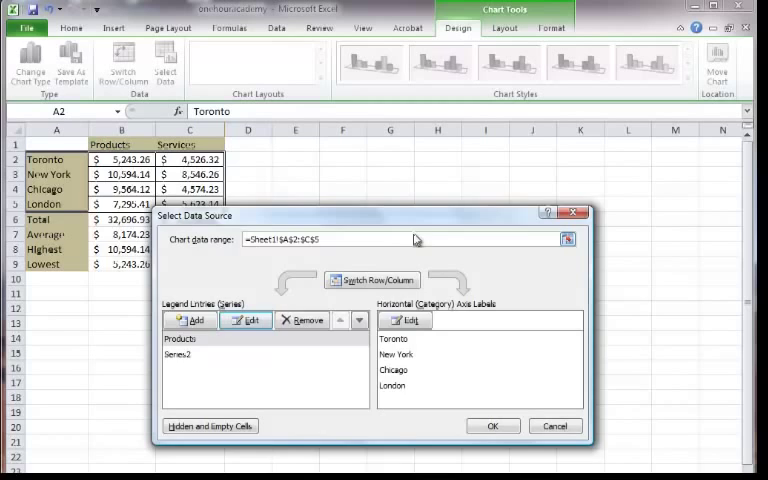
mouse_move(407, 223)
mouse_down()
mouse_move(425, 370)
mouse_move(400, 204)
mouse_up()
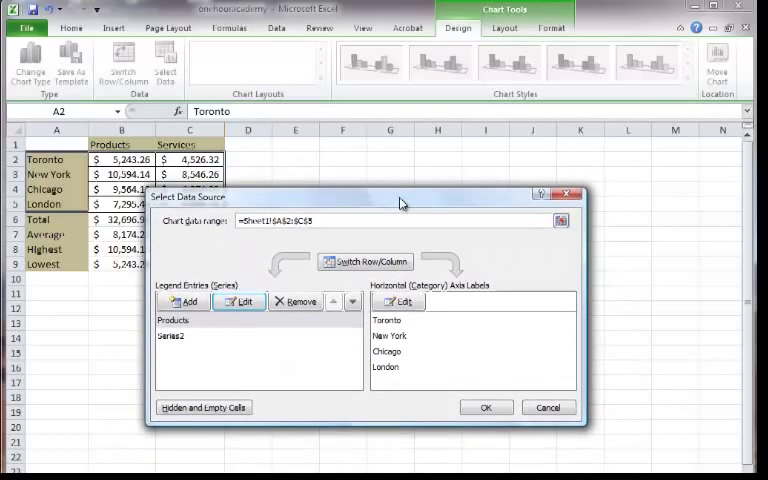
Rename Series2 to Services using cell C1 and accept the chart data
click(179, 340)
click(246, 302)
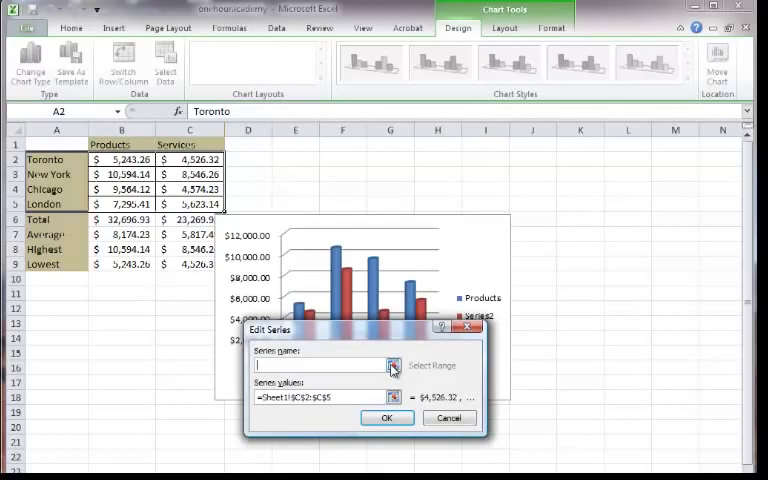
click(393, 367)
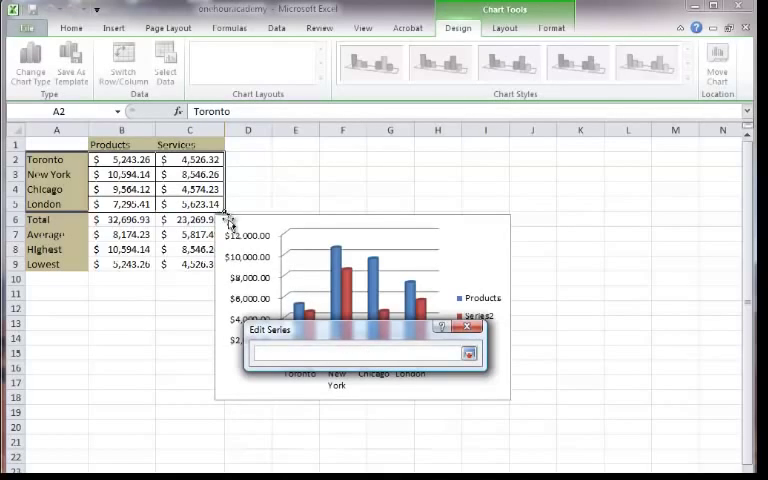
click(172, 145)
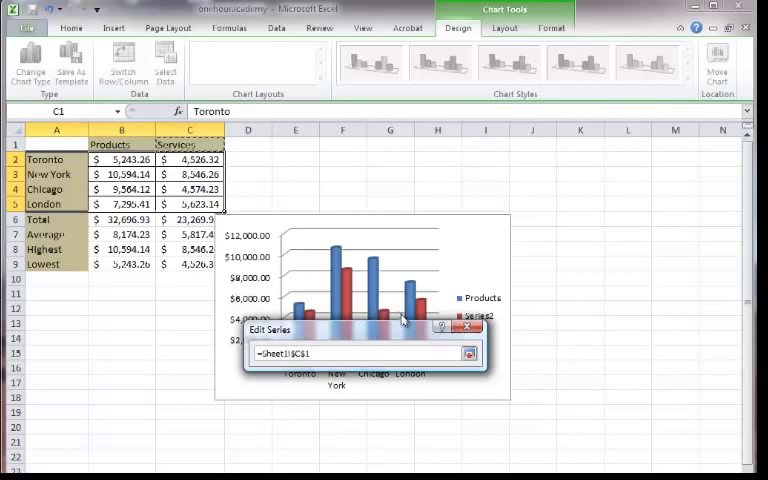
click(466, 355)
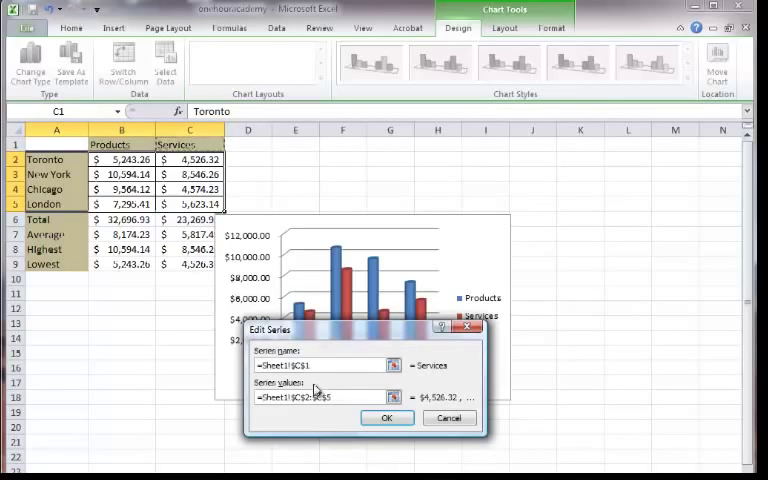
click(390, 420)
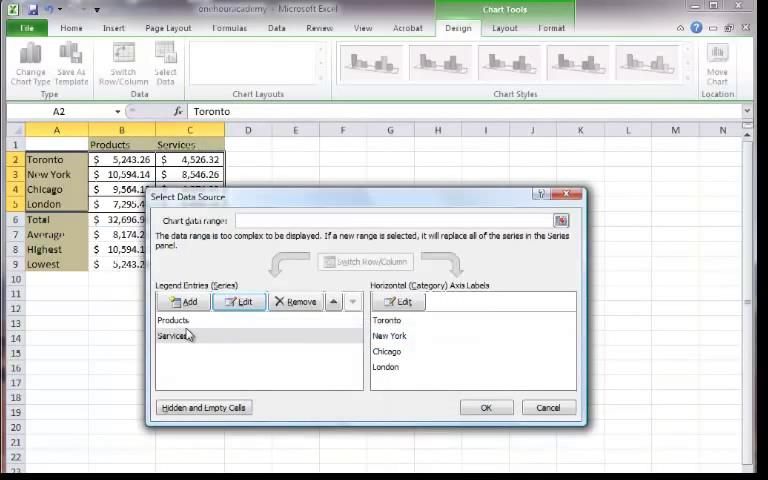
click(466, 410)
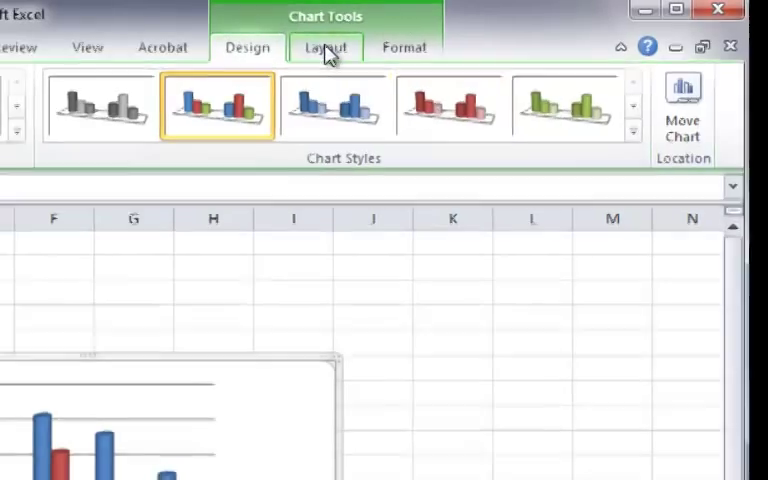
Add a chart title above the chart and select its placeholder text for retyping
click(419, 40)
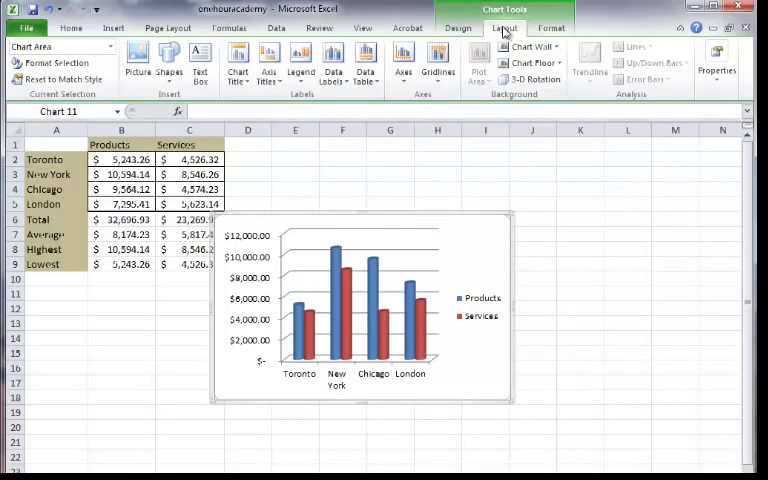
click(240, 66)
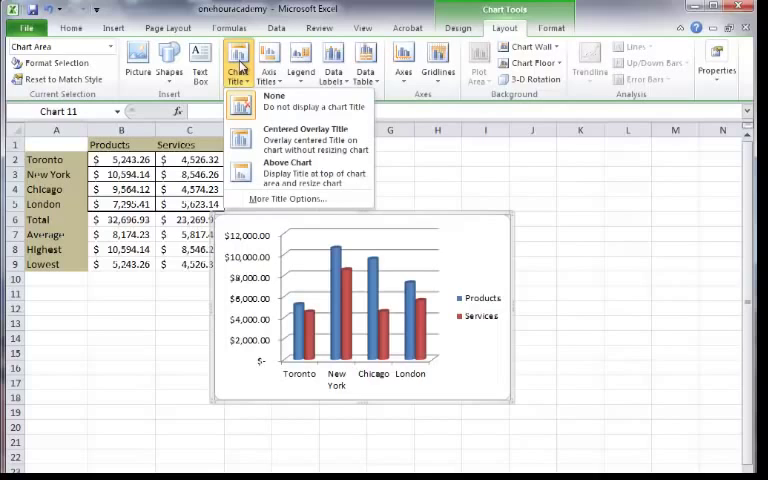
click(247, 174)
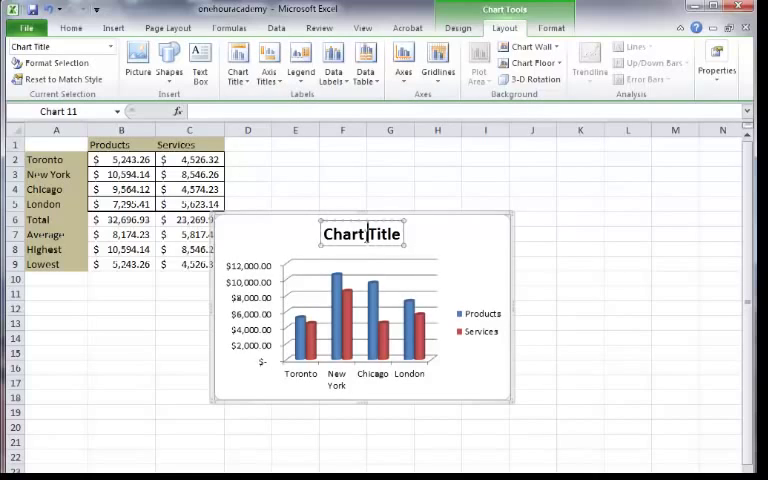
drag(324, 234, 406, 235)
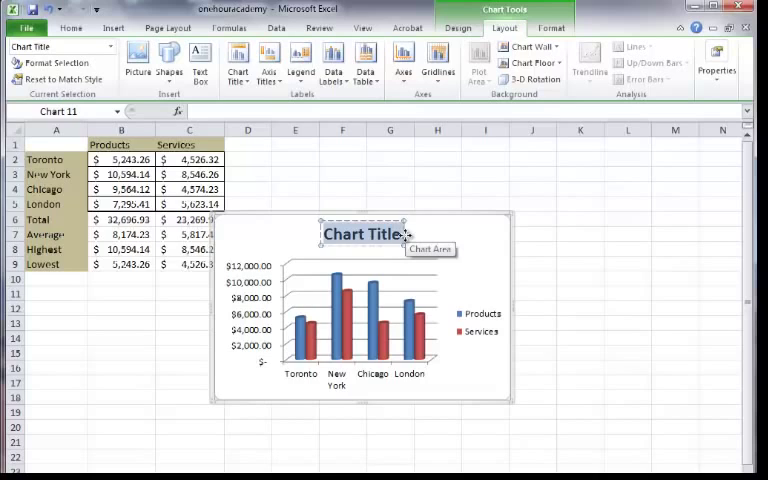
text(Sales F)
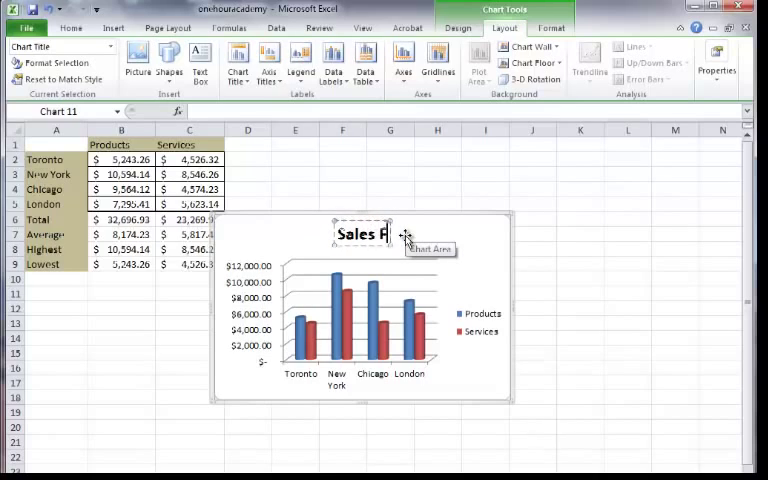
text(or 4 Qiti)
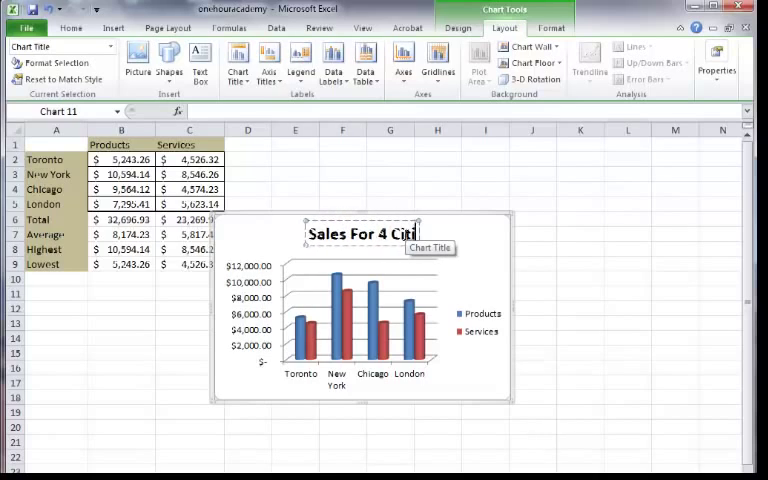
text(es)
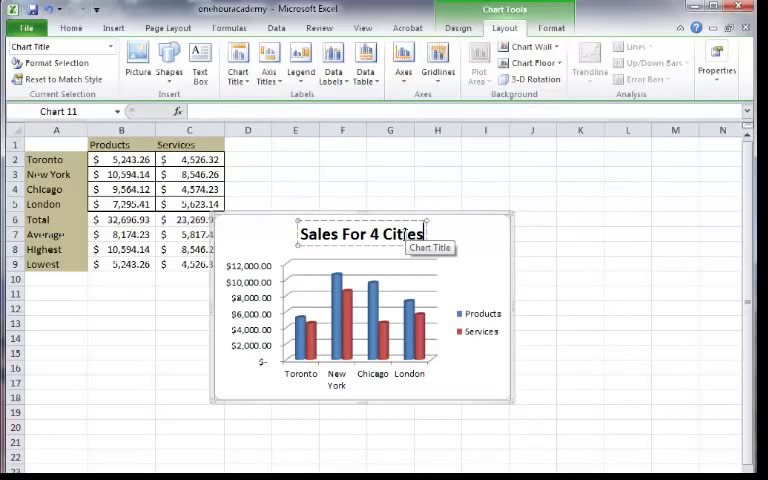
Drag the titled chart down below the table over rows 10–22, then start selecting the headings
click(489, 237)
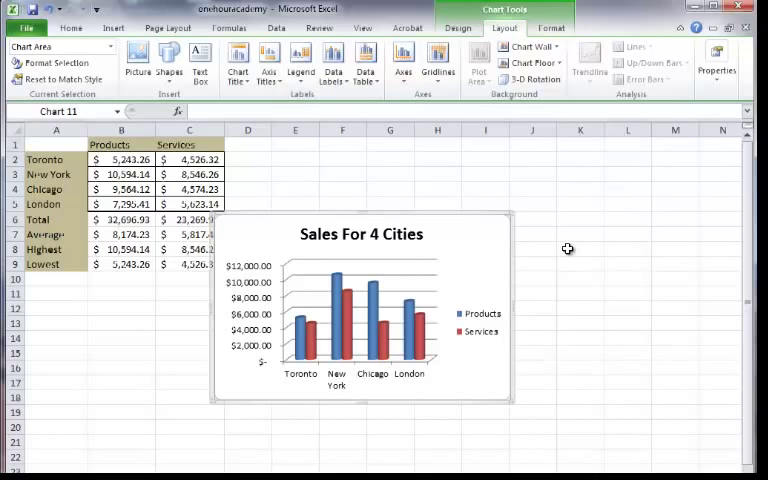
drag(510, 400, 526, 410)
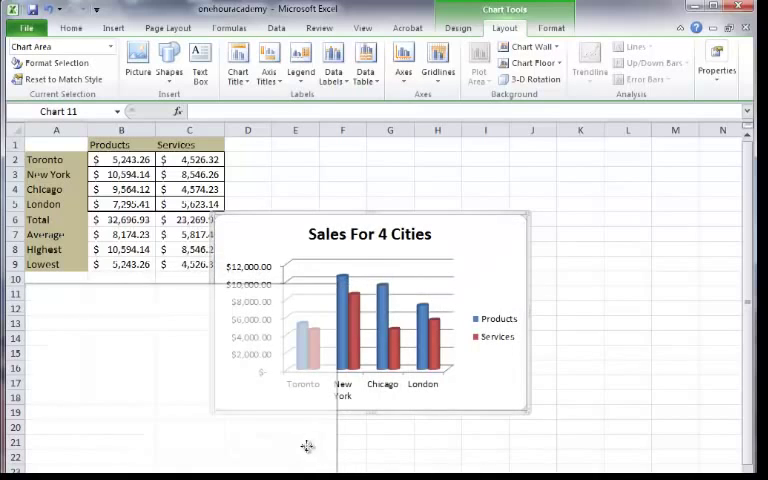
drag(307, 446, 322, 446)
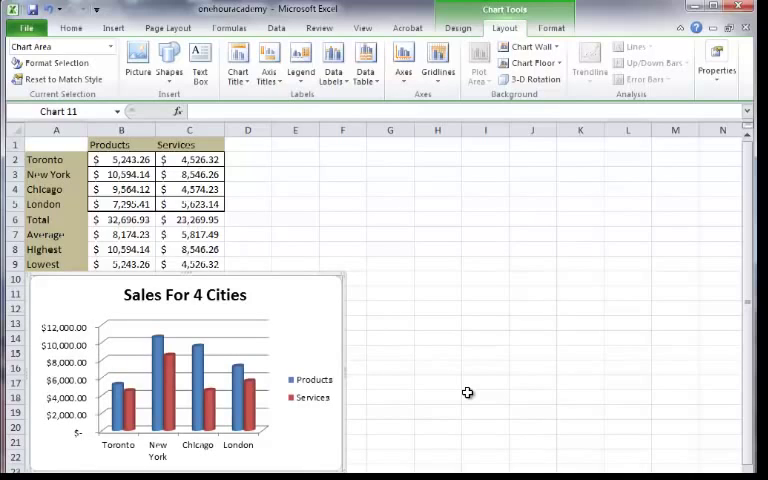
drag(117, 143, 190, 150)
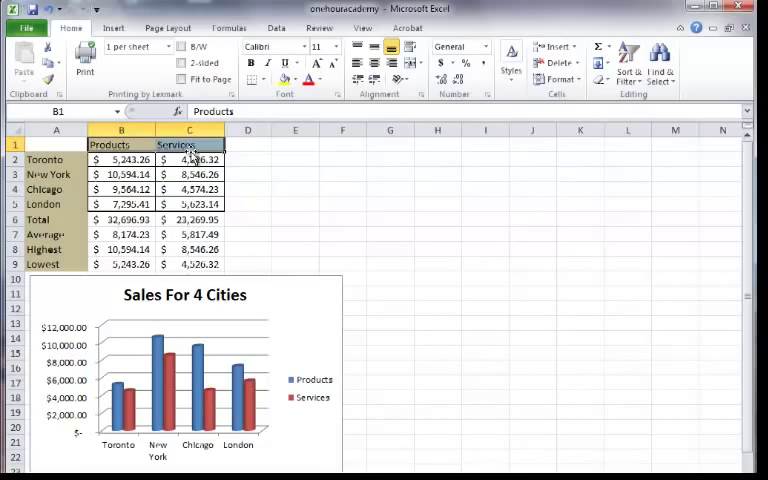
Select B1:C1 headings plus the row 6 Products and Services totals with Ctrl
drag(110, 221, 197, 222)
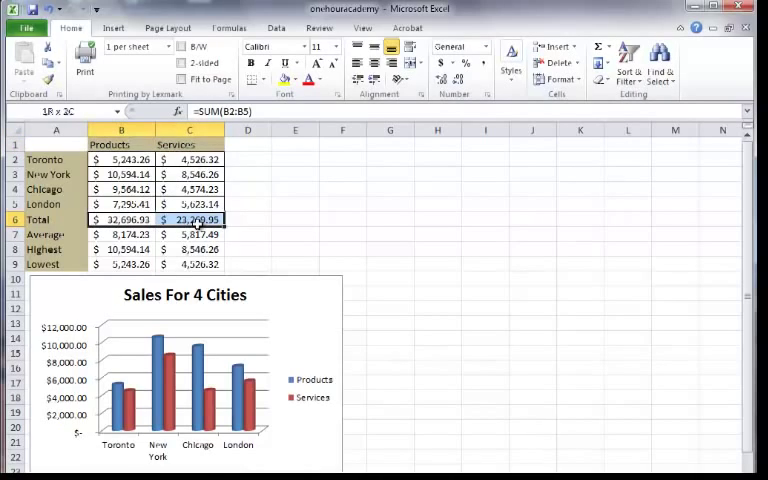
drag(108, 145, 175, 145)
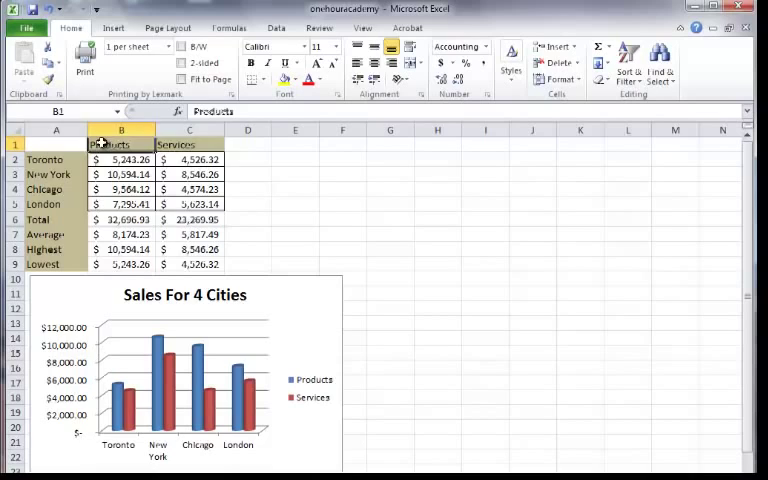
click(317, 183)
drag(110, 144, 167, 144)
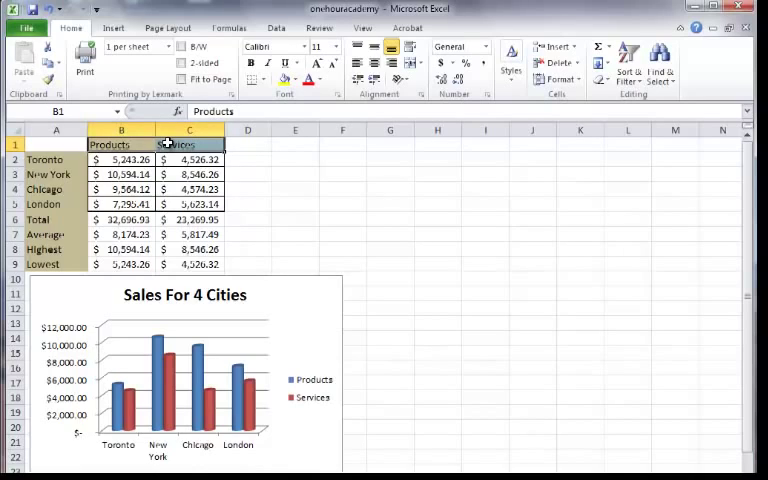
drag(111, 219, 180, 219)
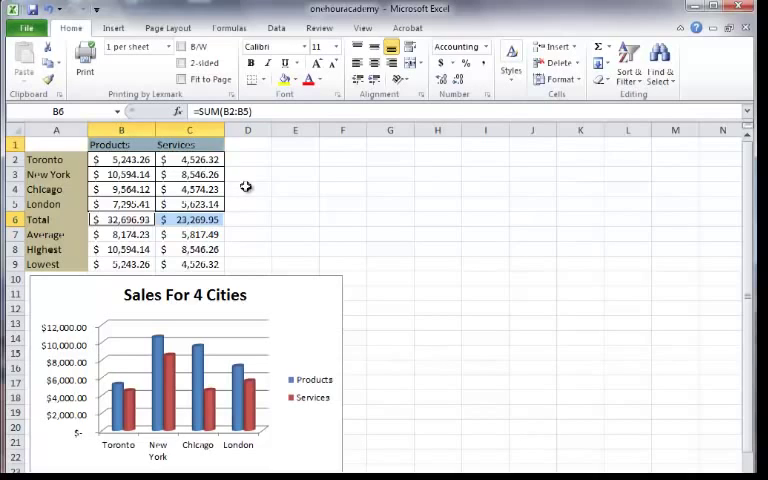
Insert a Clustered Horizontal Cone bar chart of the Products and Services totals
click(116, 32)
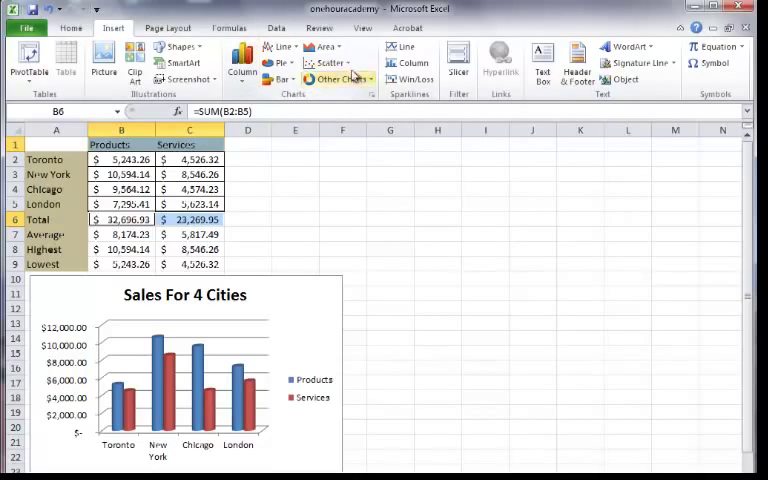
click(281, 80)
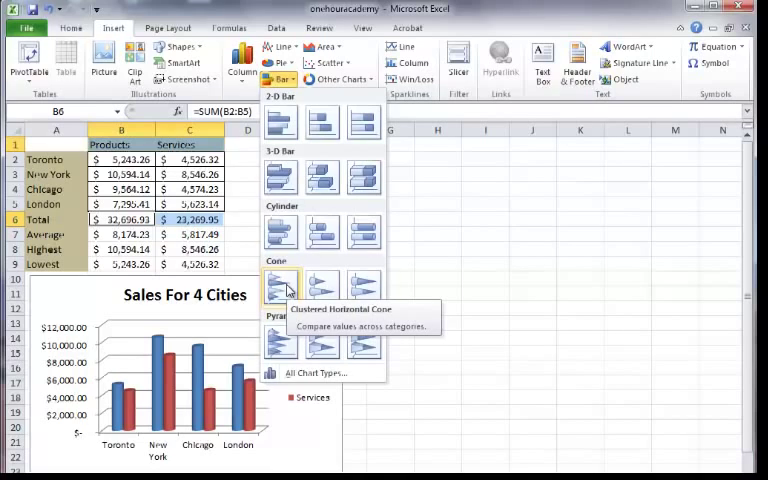
click(283, 287)
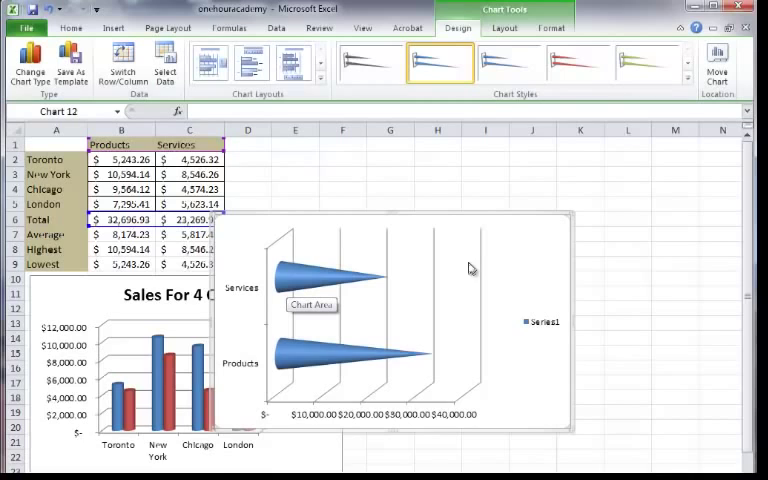
Move the cone chart beside the table and, after trying red and grey styles, settle on orange
drag(537, 279, 637, 215)
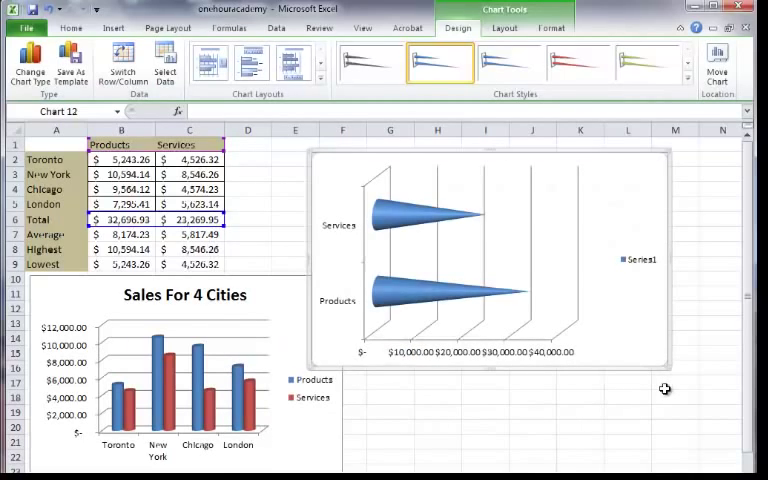
click(523, 63)
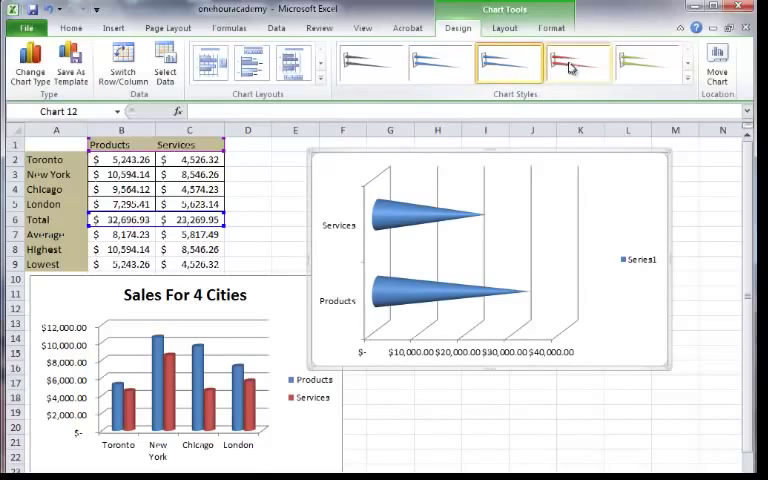
click(577, 75)
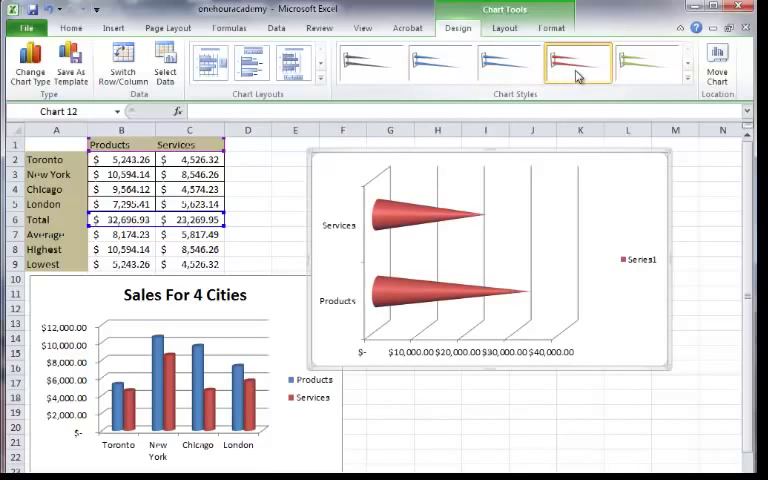
click(686, 66)
click(591, 62)
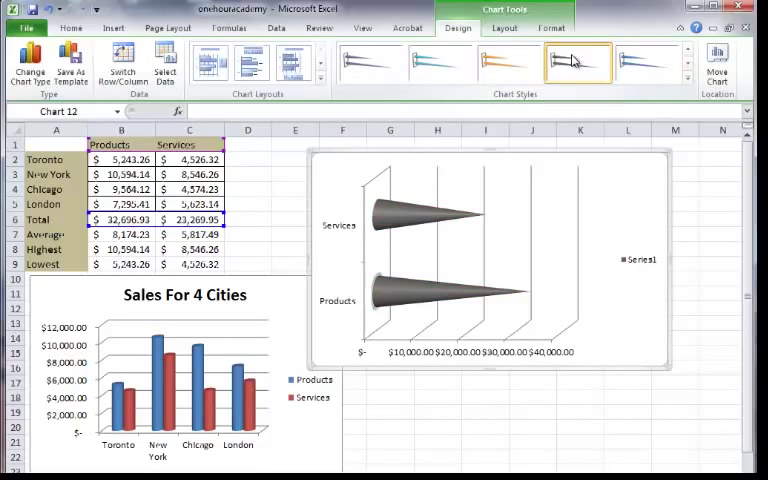
click(496, 73)
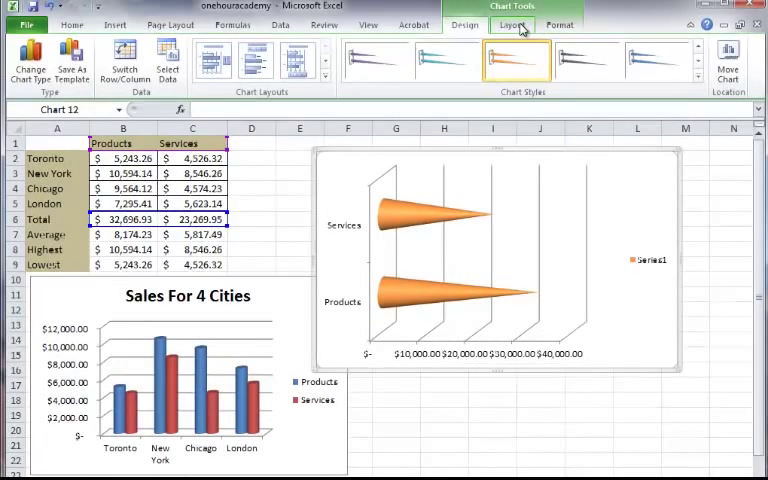
Select the cone chart's Horizontal (Value) Axis and open its Format Axis dialog
click(518, 27)
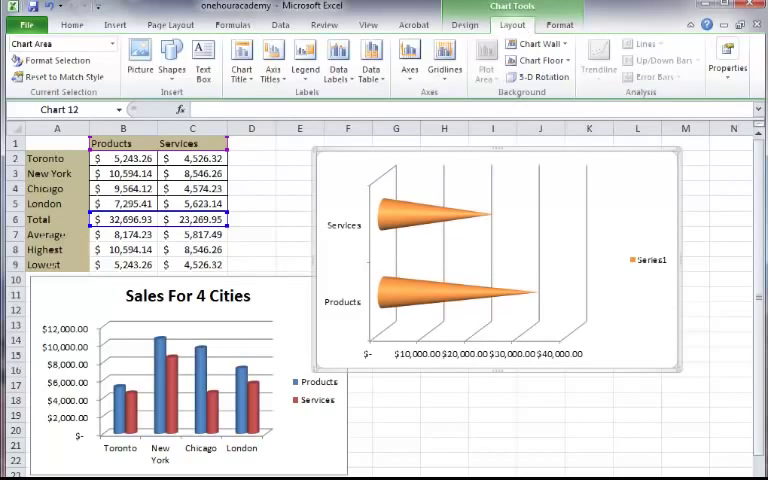
click(450, 357)
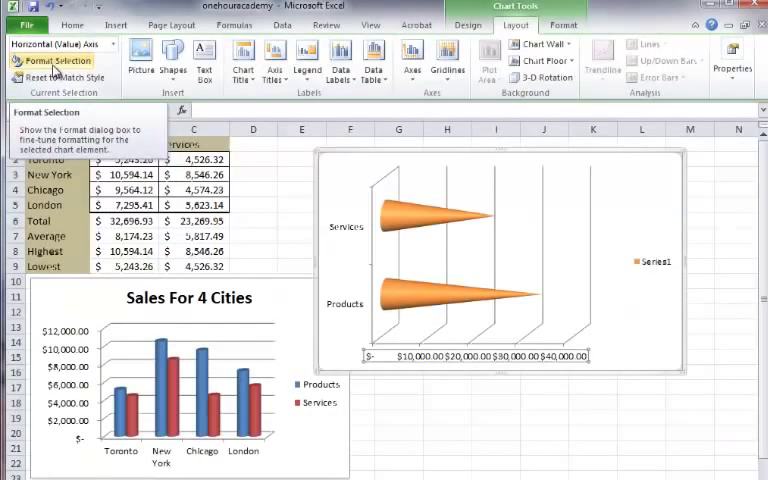
click(35, 61)
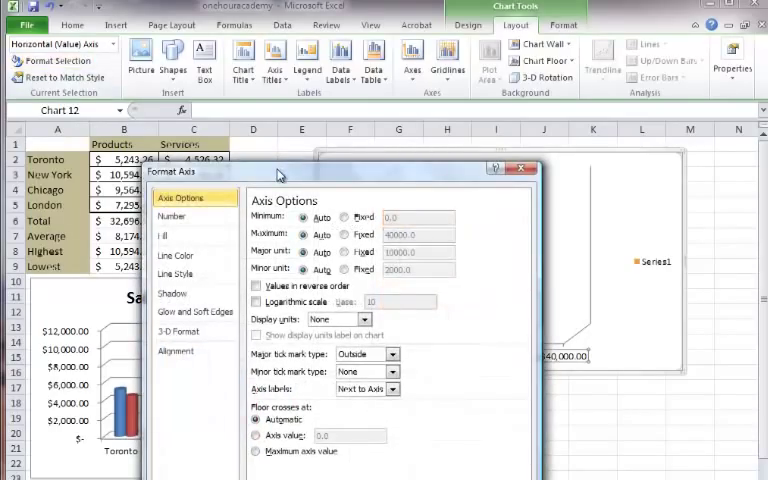
Set the value axis Major unit to Fixed 20000 and Number decimal places to 0
mouse_move(273, 168)
mouse_down()
mouse_move(296, 137)
mouse_move(194, 120)
mouse_move(170, 120)
mouse_move(125, 153)
mouse_move(87, 157)
mouse_move(266, 137)
mouse_move(115, 135)
mouse_move(252, 130)
mouse_up()
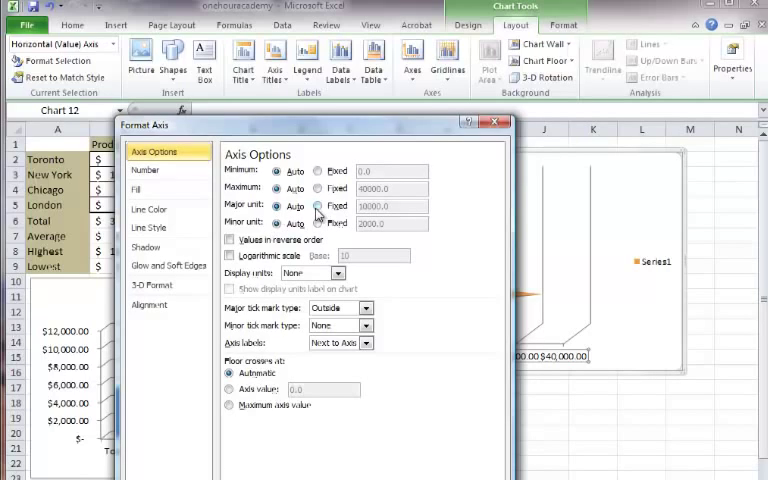
click(317, 207)
key(Tab)
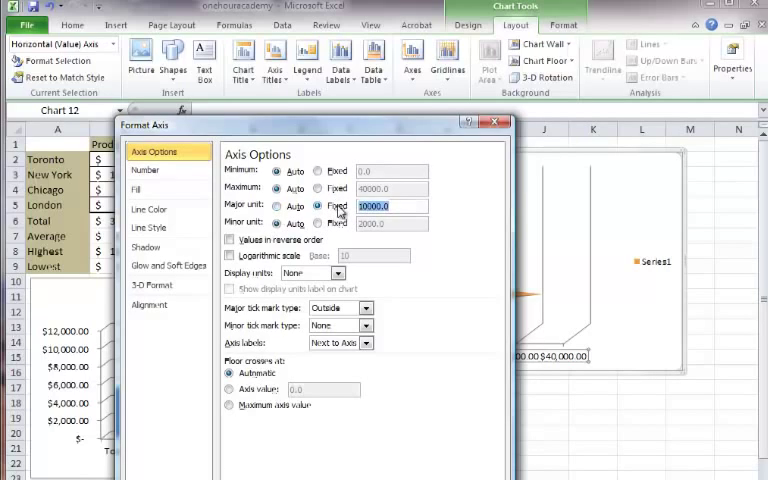
text(2)
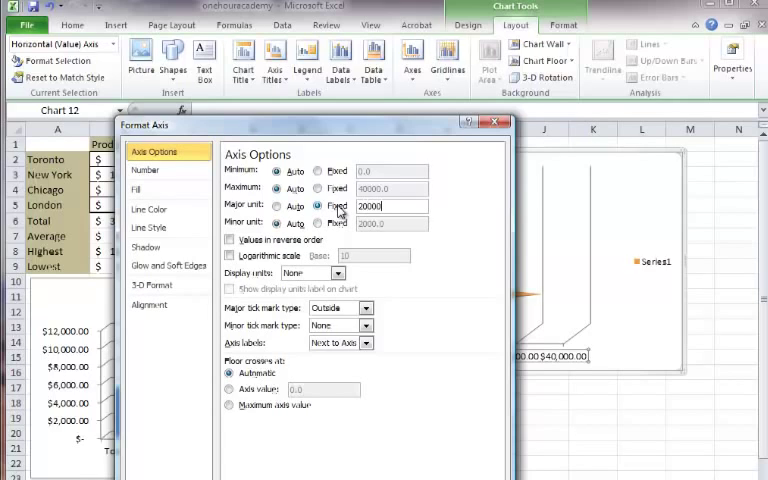
click(145, 170)
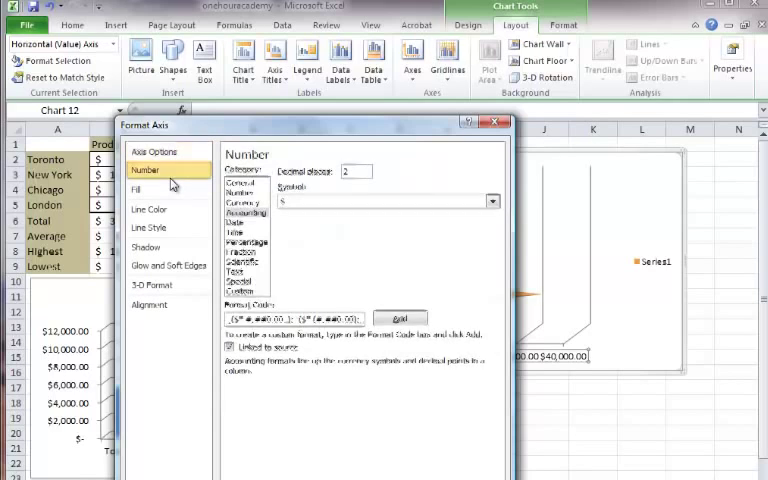
drag(352, 171, 325, 178)
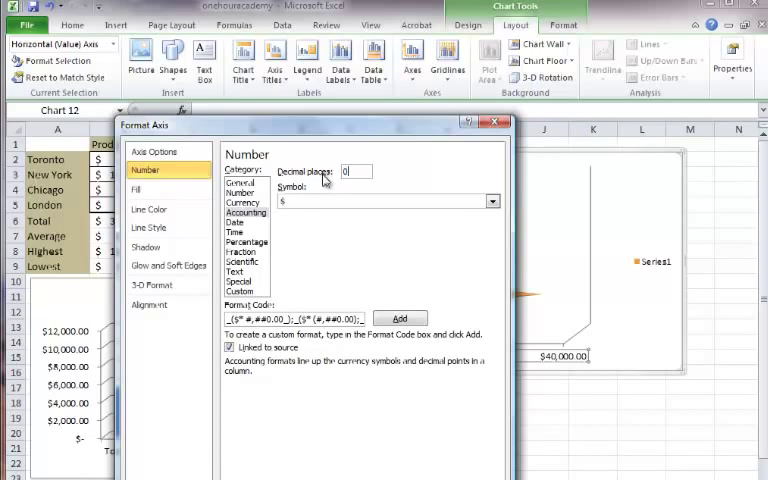
drag(351, 132, 333, 102)
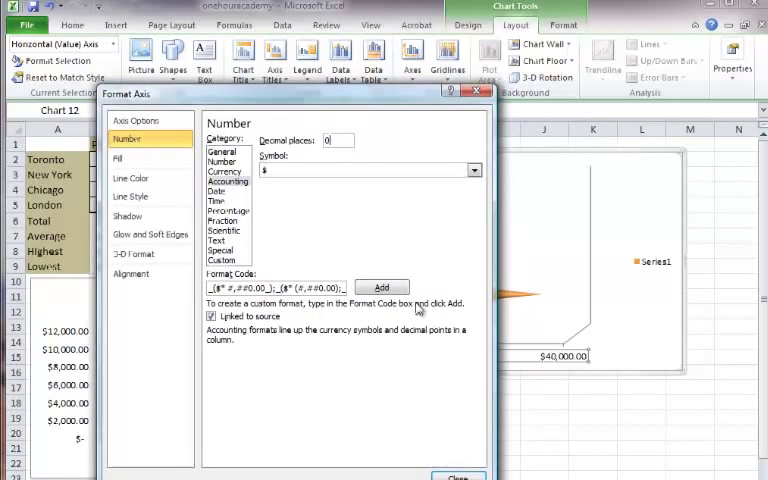
click(455, 474)
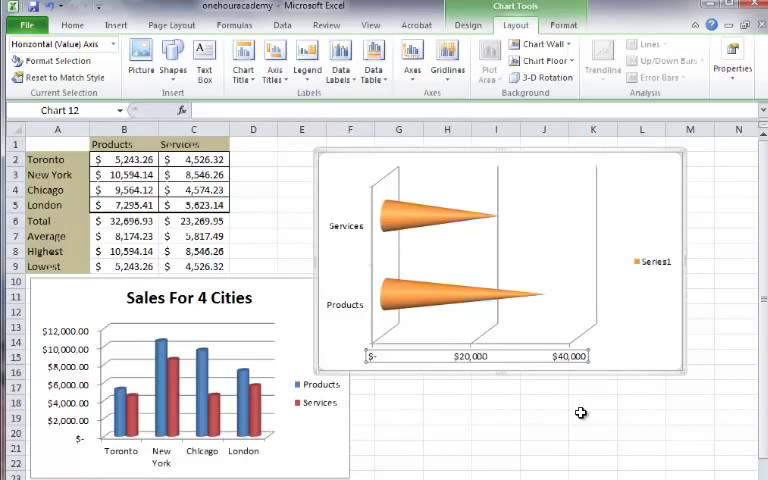
Select the cone chart's legend and show the Chart Tools Design ribbon
click(656, 265)
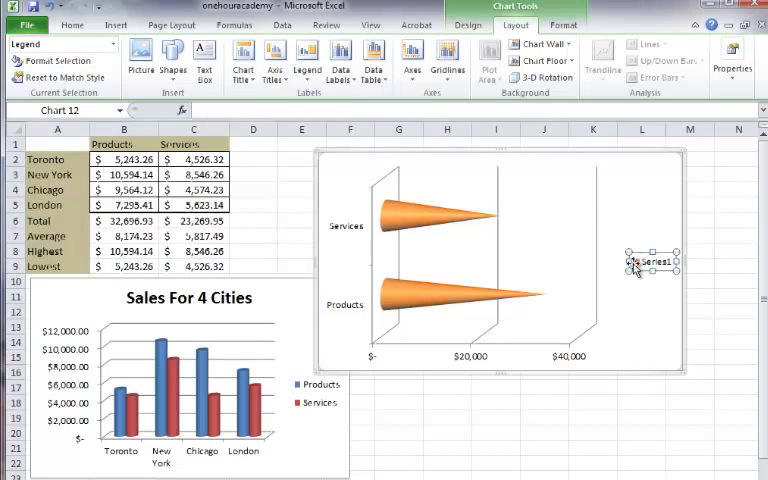
click(469, 27)
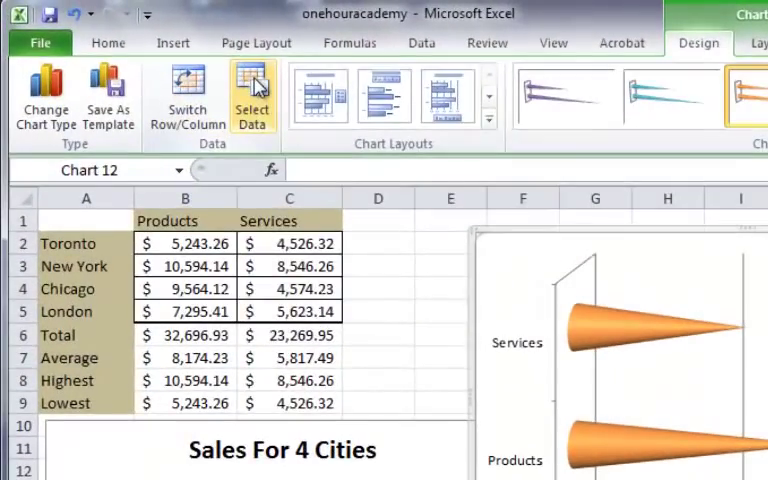
In Select Data, rename Series1 to Total For All Cities and apply it to the chart
click(258, 88)
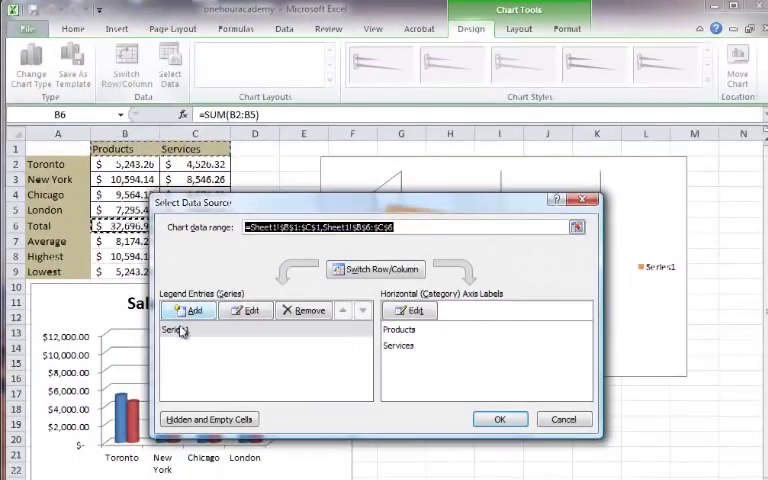
click(180, 331)
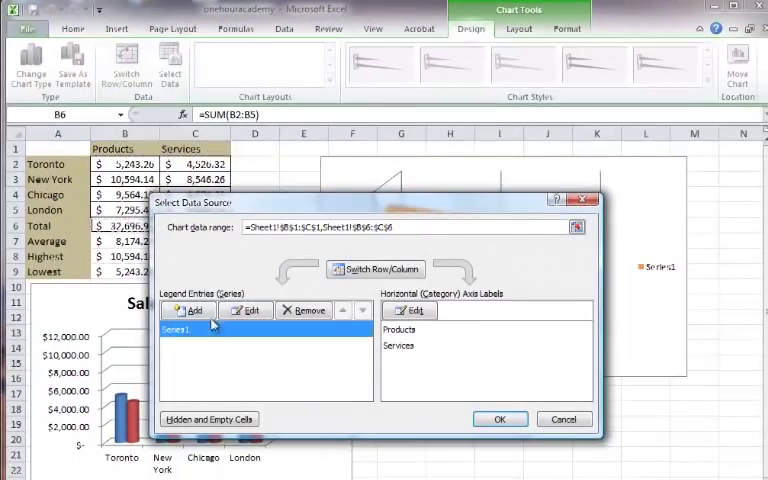
click(250, 312)
text(Total For All Cities)
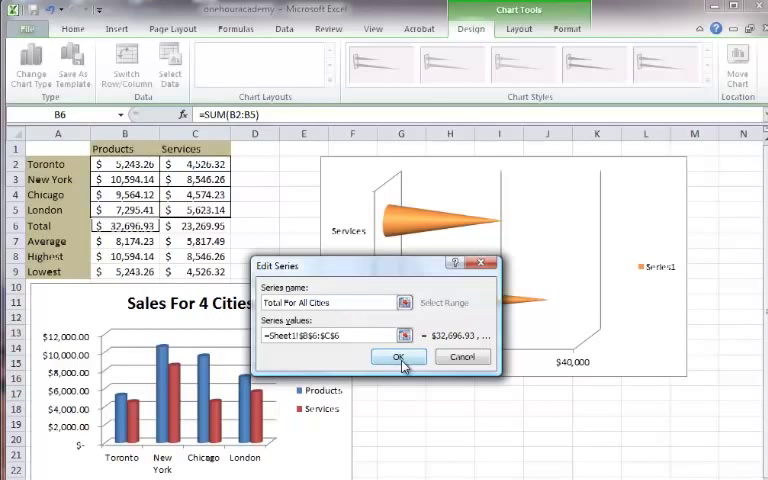
click(400, 358)
click(500, 420)
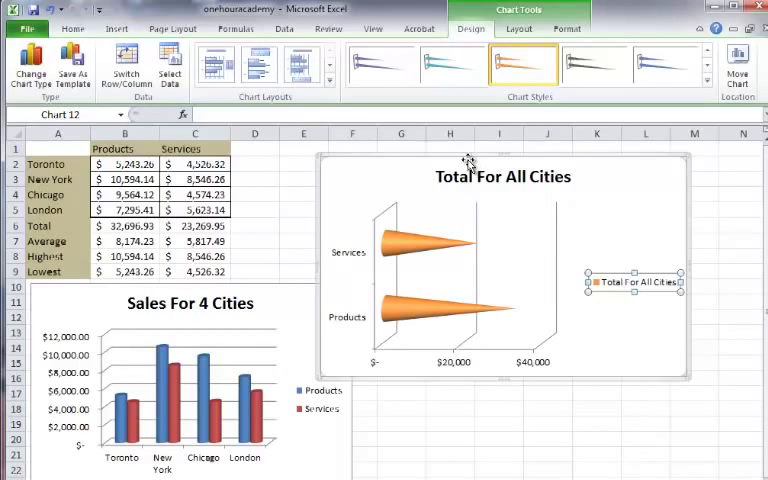
click(615, 287)
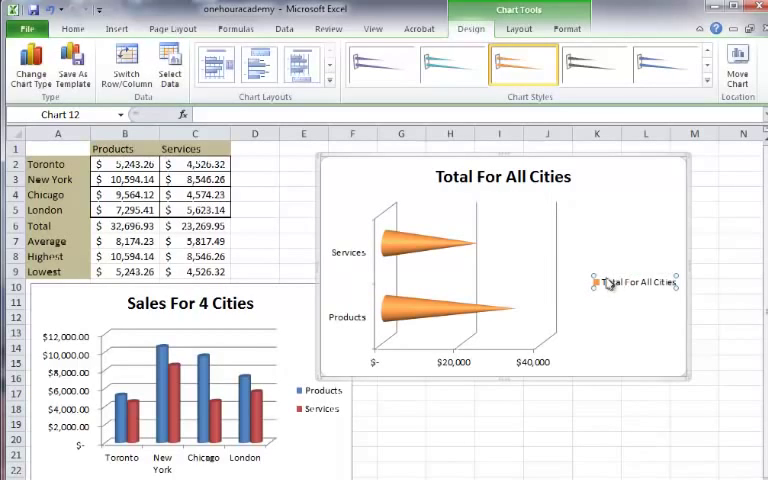
click(612, 408)
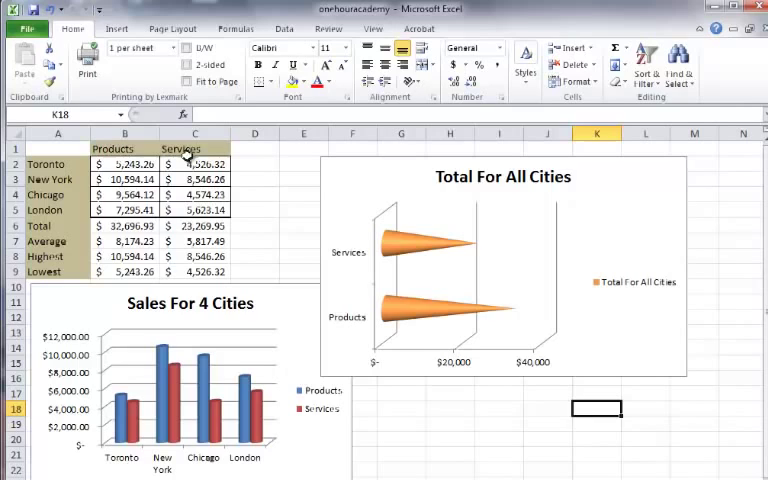
Shrink the Total For All Cities chart and move it to the right of the table
click(522, 281)
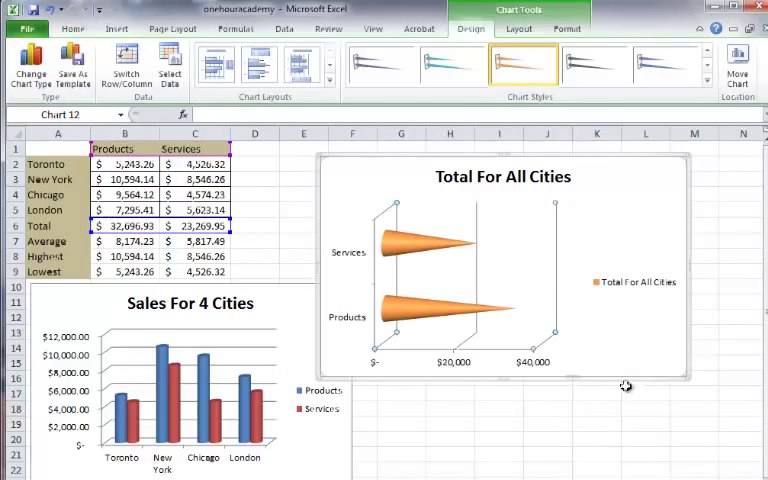
click(690, 377)
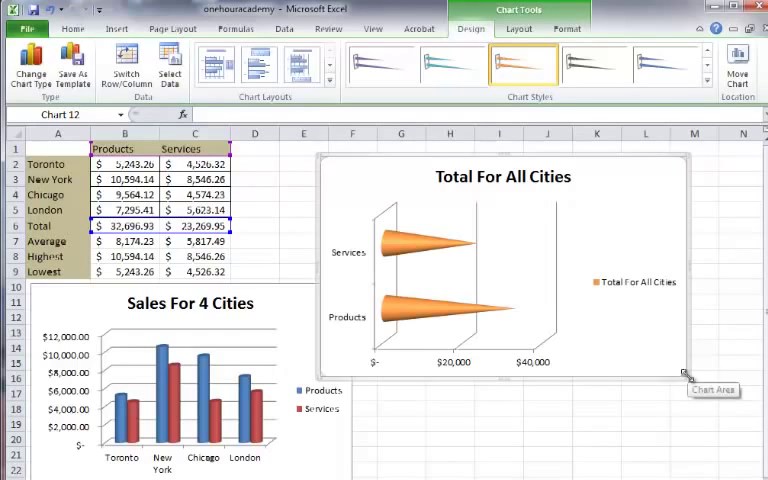
drag(690, 377, 604, 306)
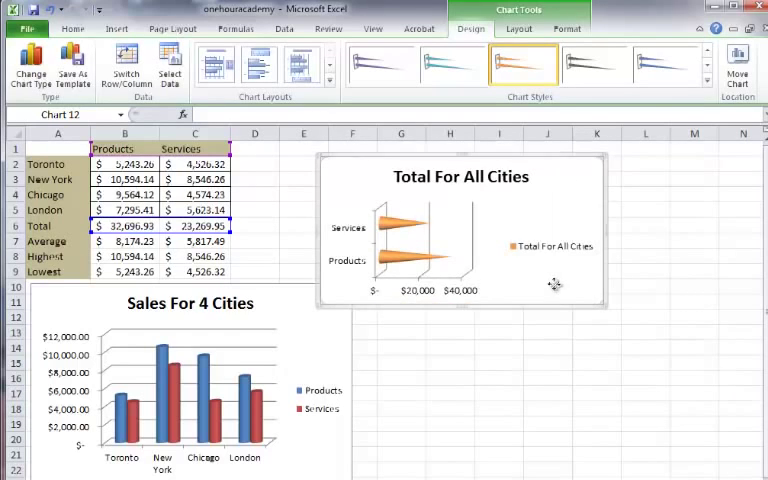
drag(554, 286, 614, 281)
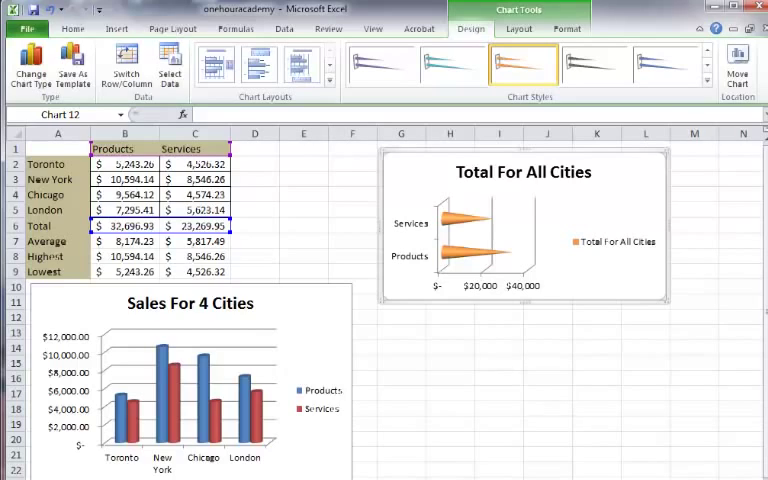
Select A2:A5 with C2:C5 and show the Insert Pie chart types
click(50, 164)
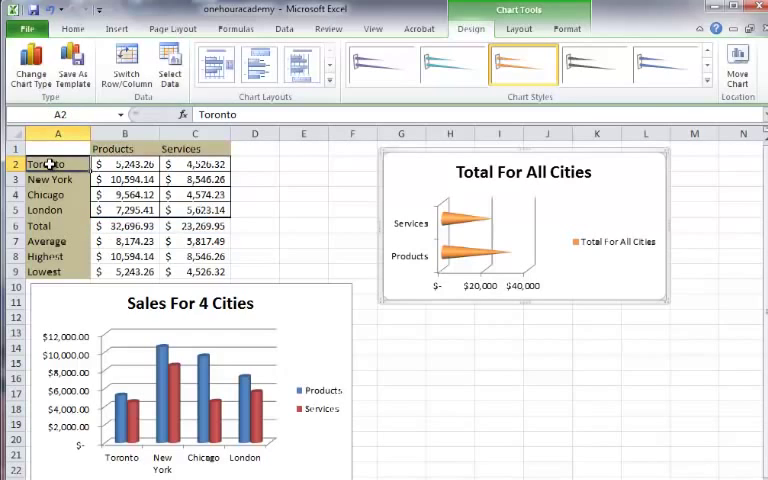
drag(50, 164, 44, 218)
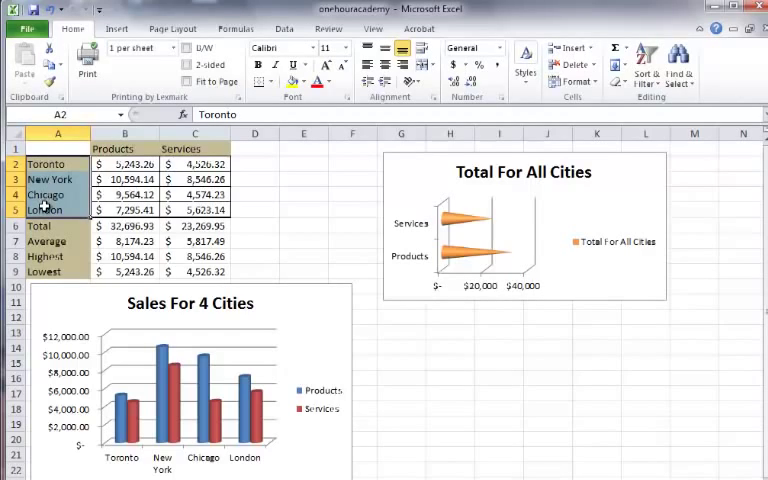
drag(199, 165, 199, 211)
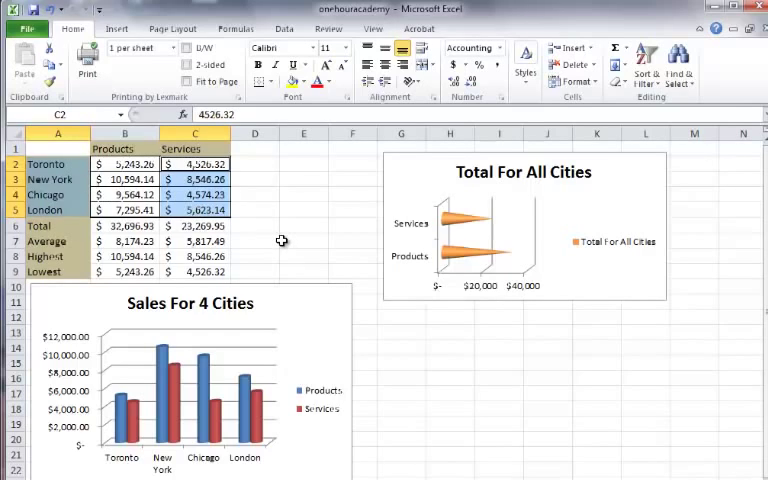
click(117, 29)
click(288, 65)
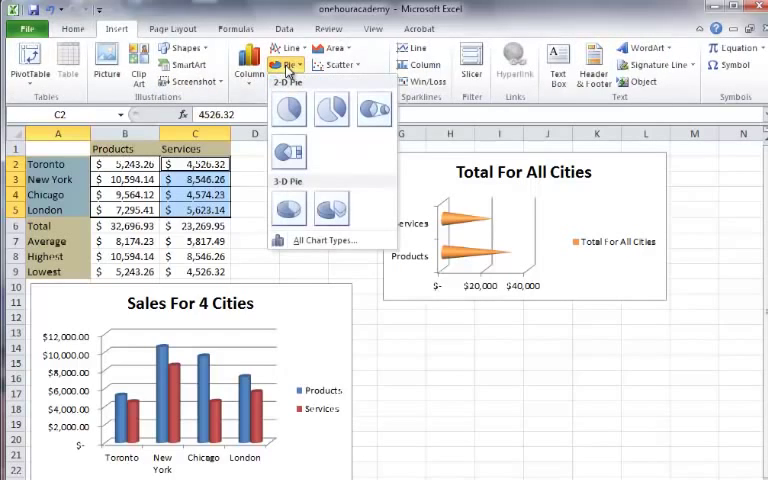
Insert a 3-D pie chart, shrink it and place it below the Total For All Cities chart
click(288, 210)
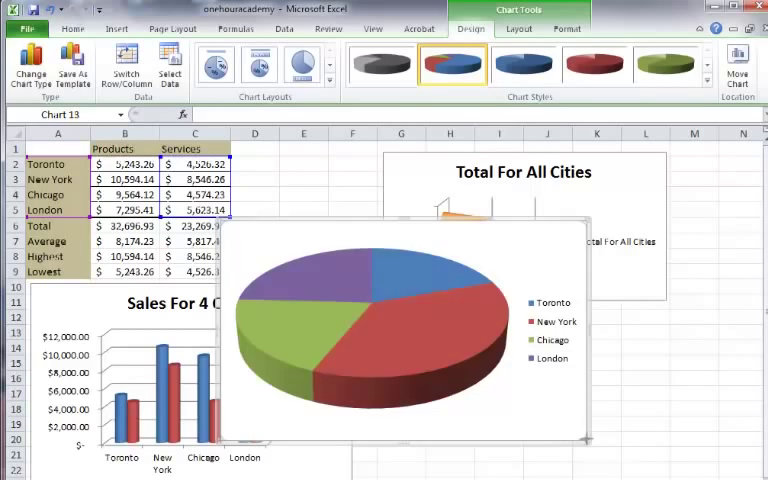
drag(580, 441, 519, 389)
drag(462, 373, 626, 468)
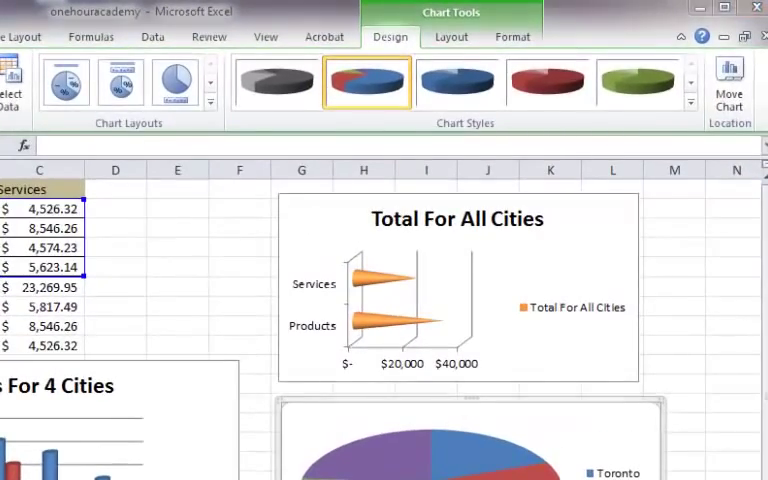
click(456, 42)
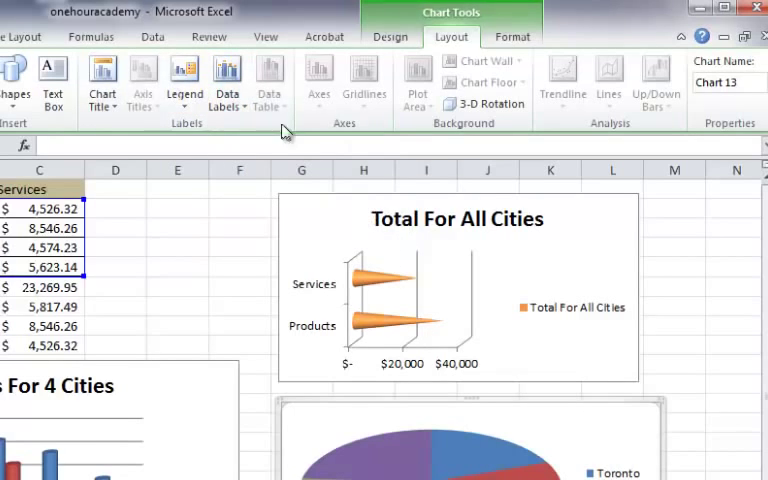
Add Center data labels to the pie slices and list the chart elements
click(231, 78)
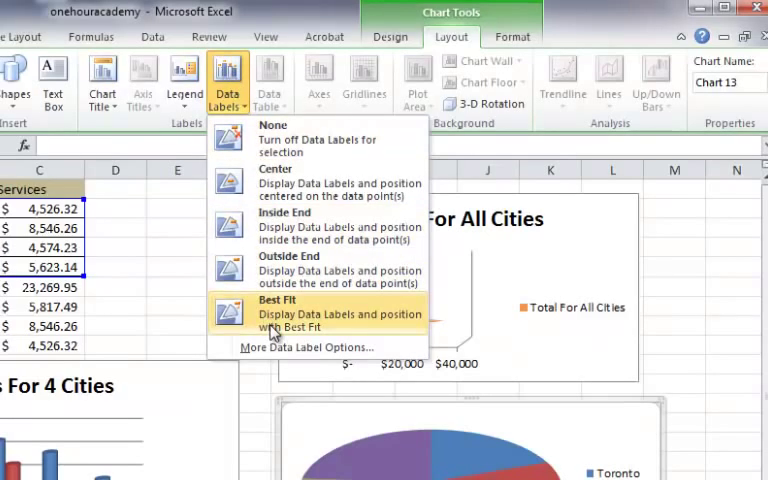
click(236, 190)
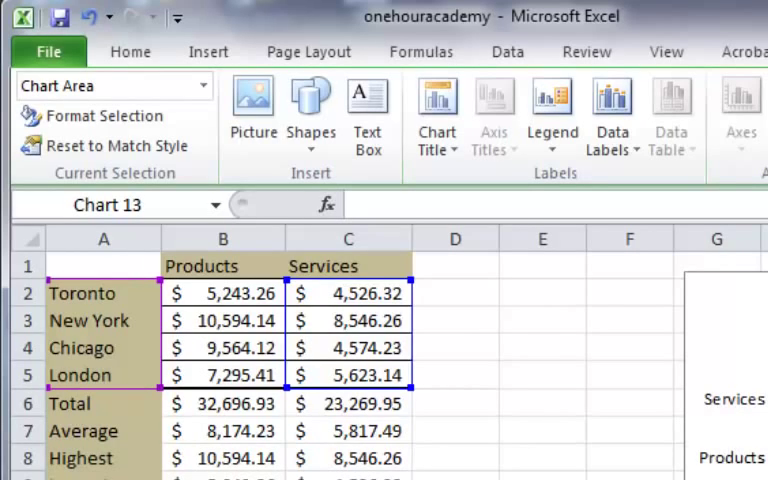
click(204, 87)
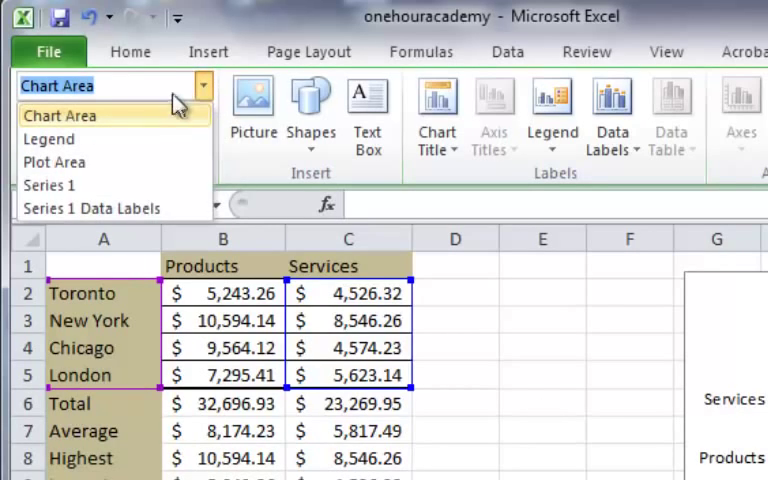
Format the Series 1 data labels to show Percentage instead of Value
click(93, 208)
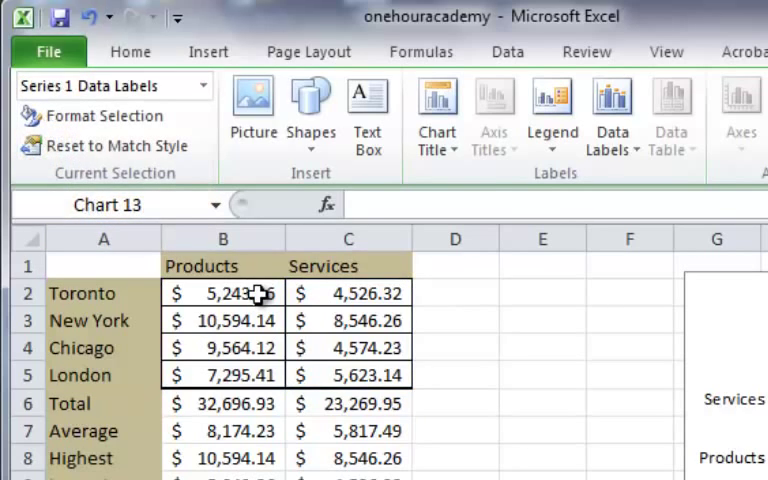
click(135, 123)
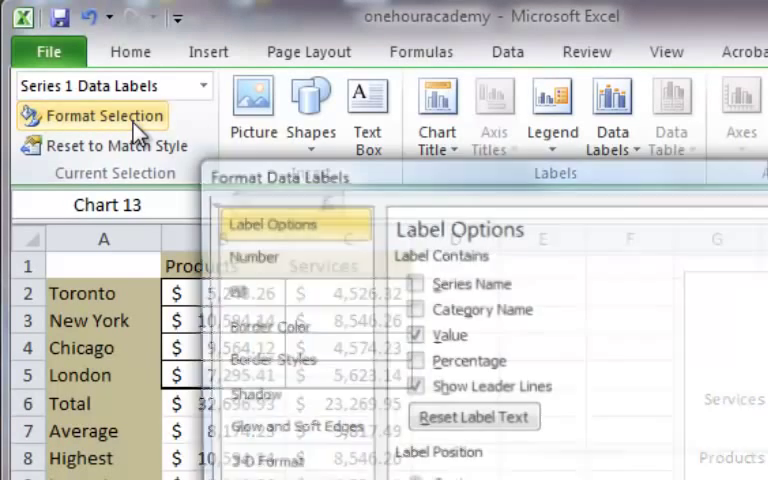
click(413, 336)
click(413, 362)
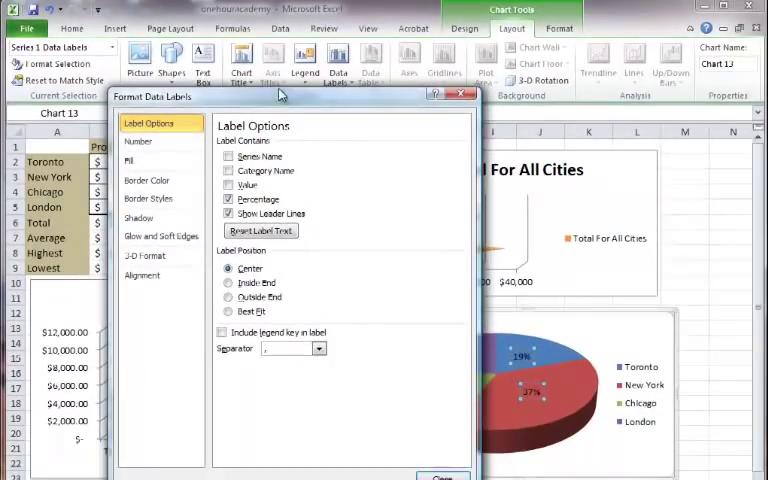
drag(283, 94, 288, 80)
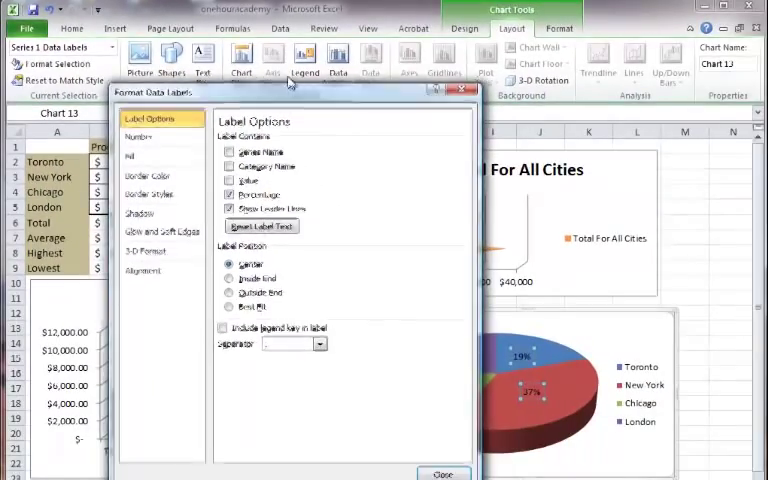
click(455, 453)
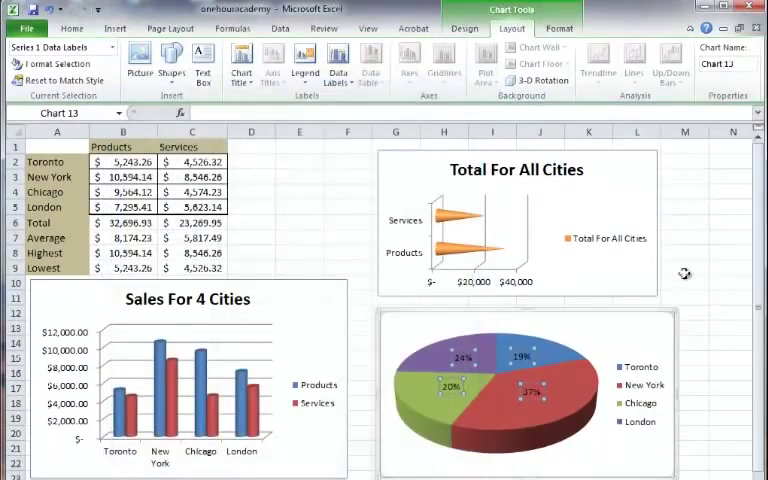
click(686, 268)
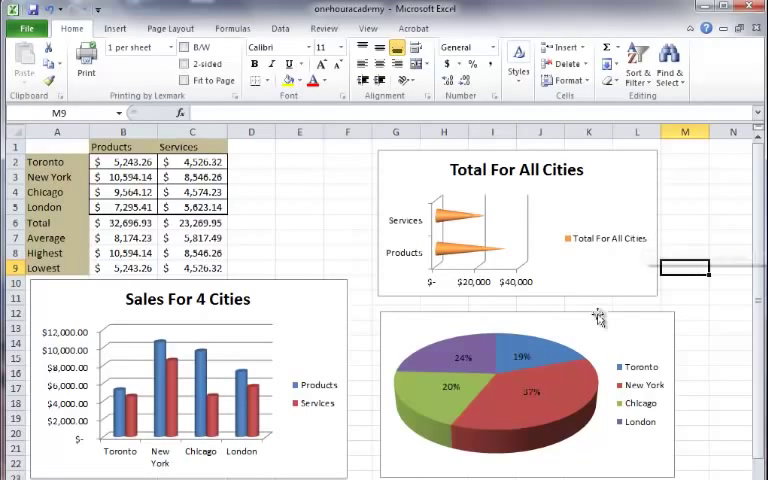
Add a chart title Above Chart to the pie chart
click(598, 317)
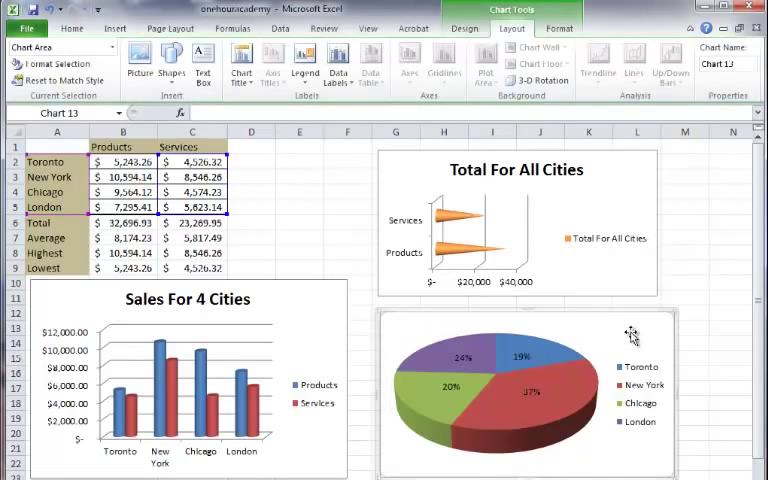
click(243, 64)
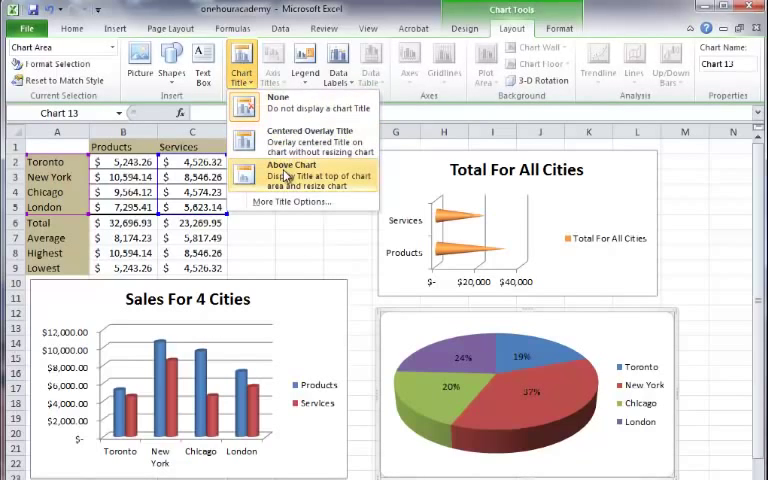
click(285, 175)
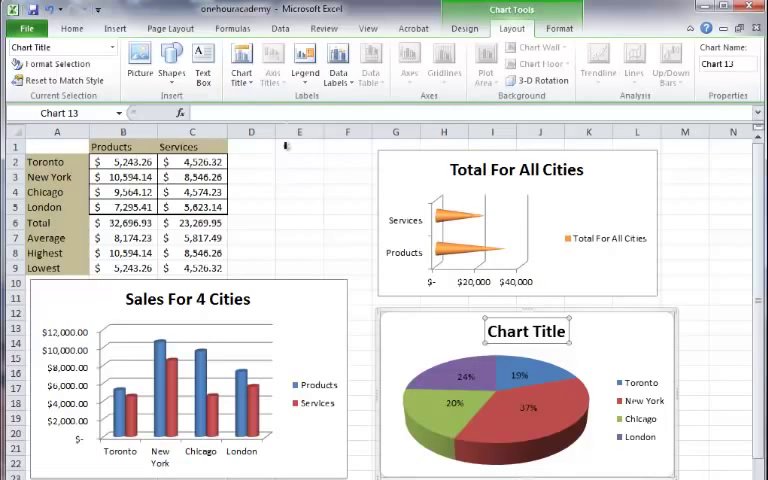
click(242, 66)
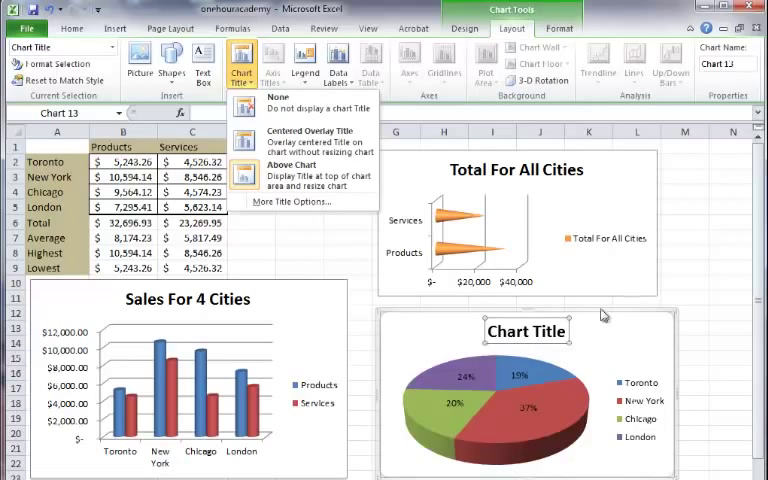
click(521, 336)
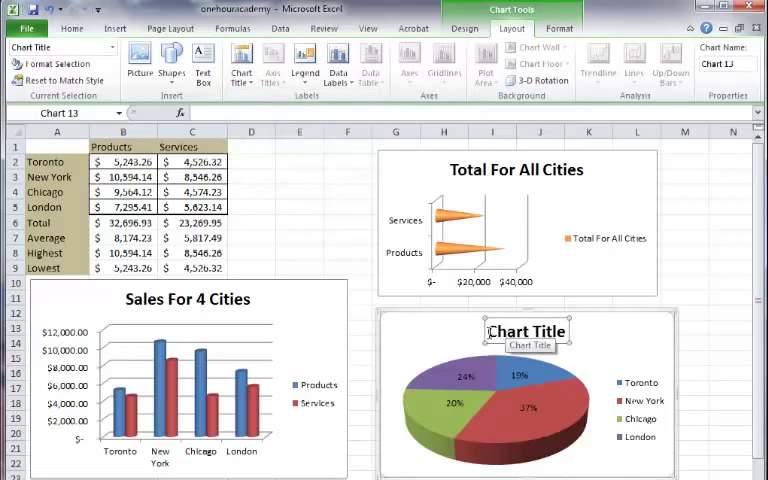
Replace the placeholder title with Services For a Cities and deselect the chart
drag(487, 333, 570, 335)
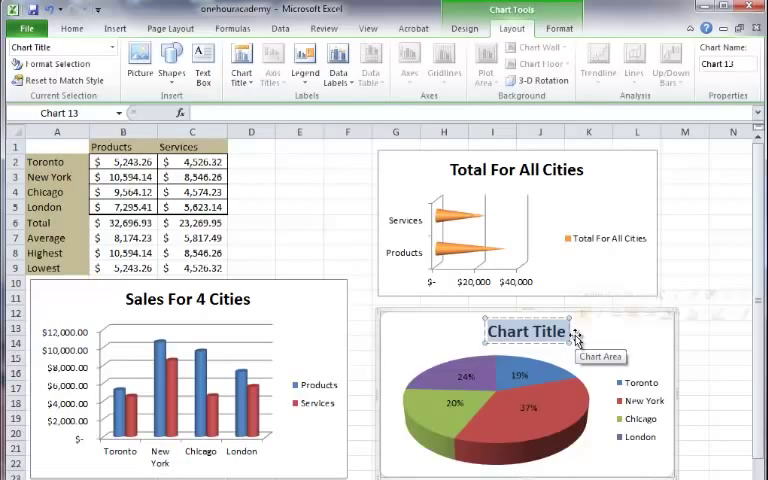
text(S)
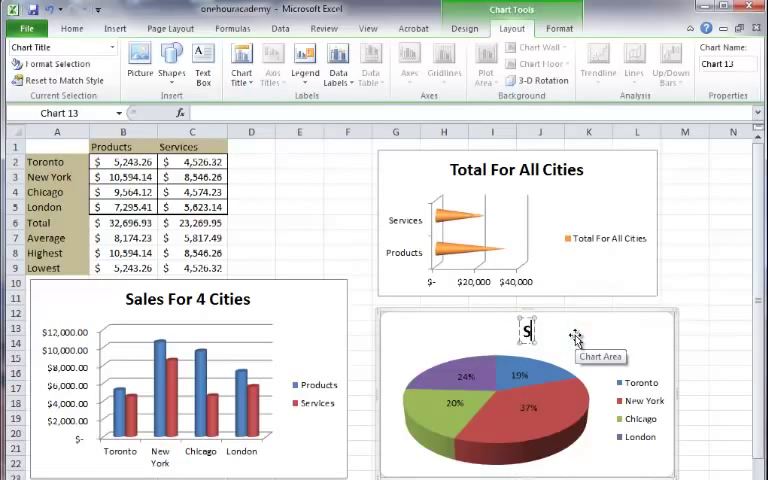
text(ervices)
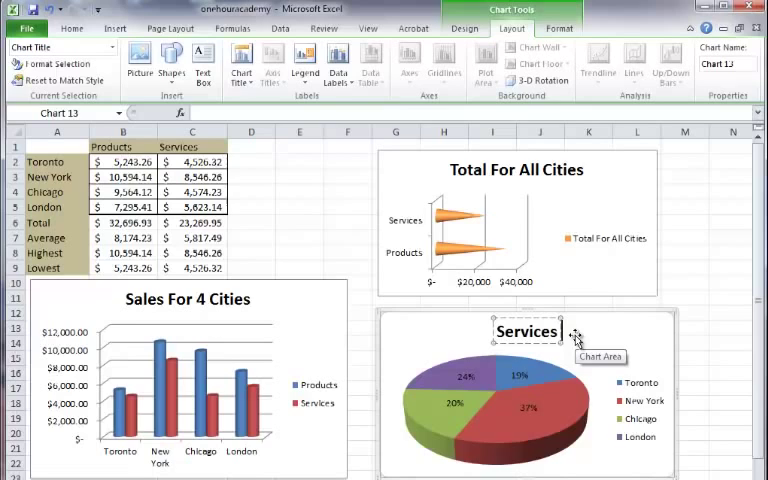
text( For)
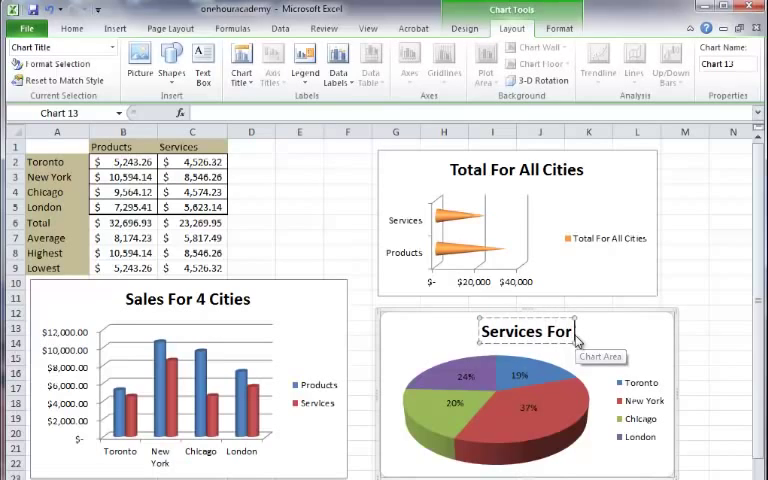
text( a Citi)
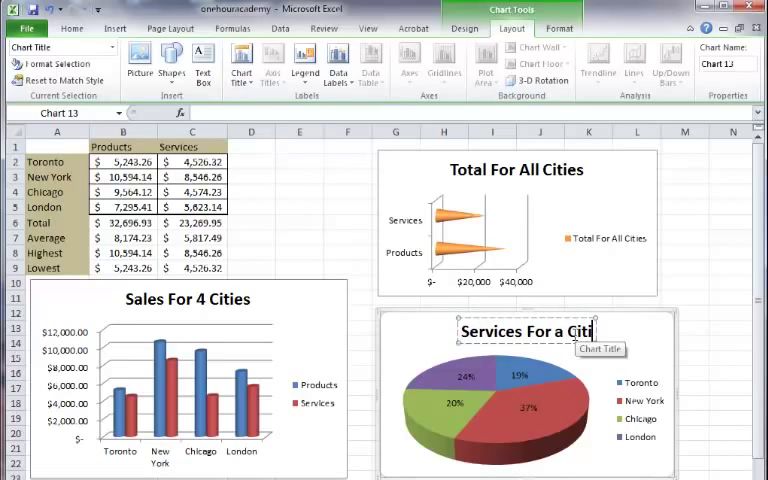
text(es)
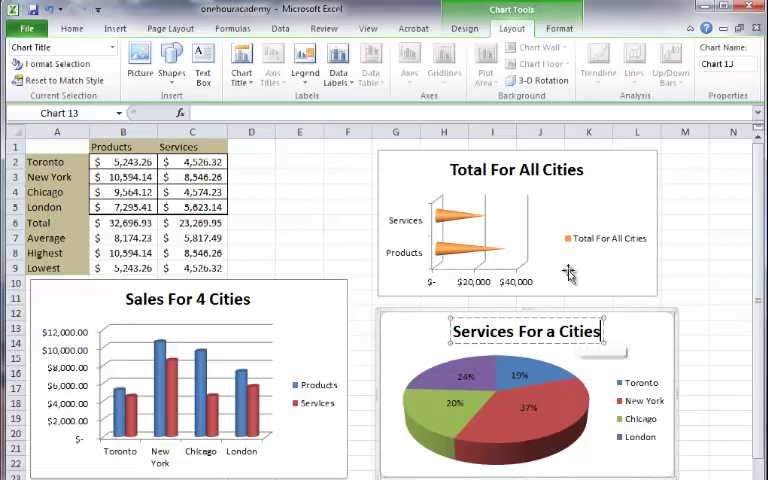
click(705, 242)
click(565, 332)
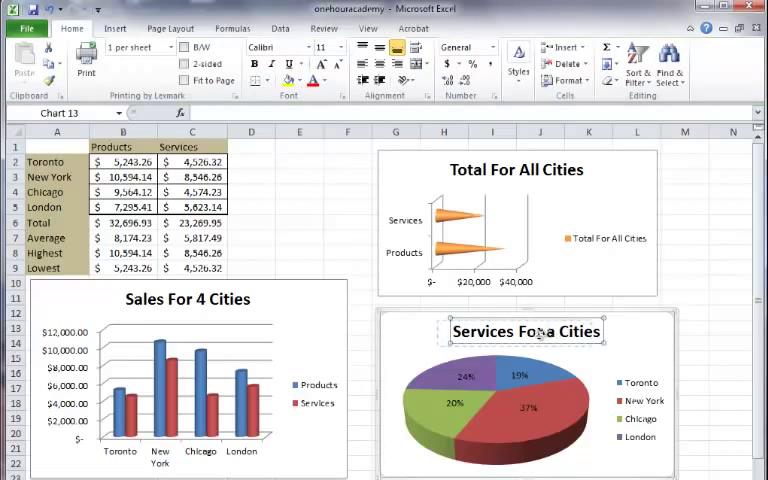
click(540, 331)
click(684, 271)
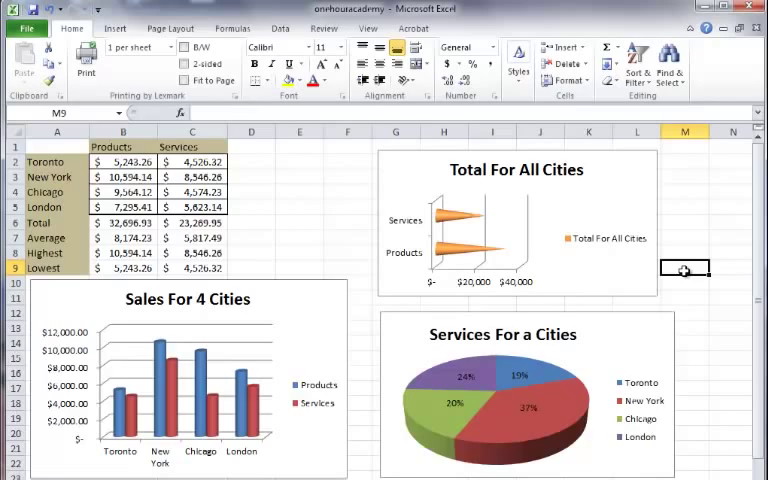